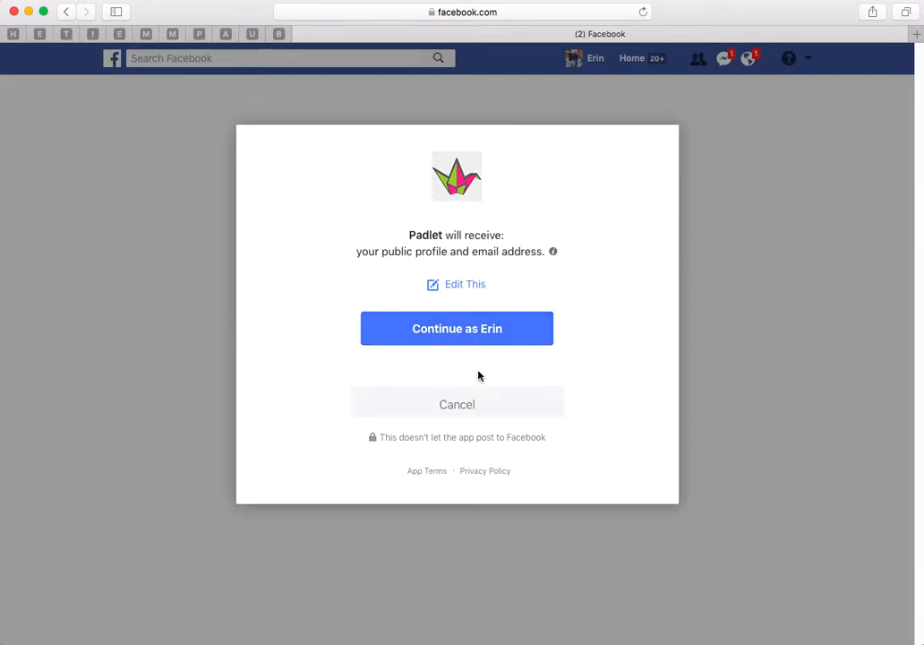
# Authorize Padlet to use the Facebook account and choose School as the place where Padlet is used.
pyautogui.click(485, 334)
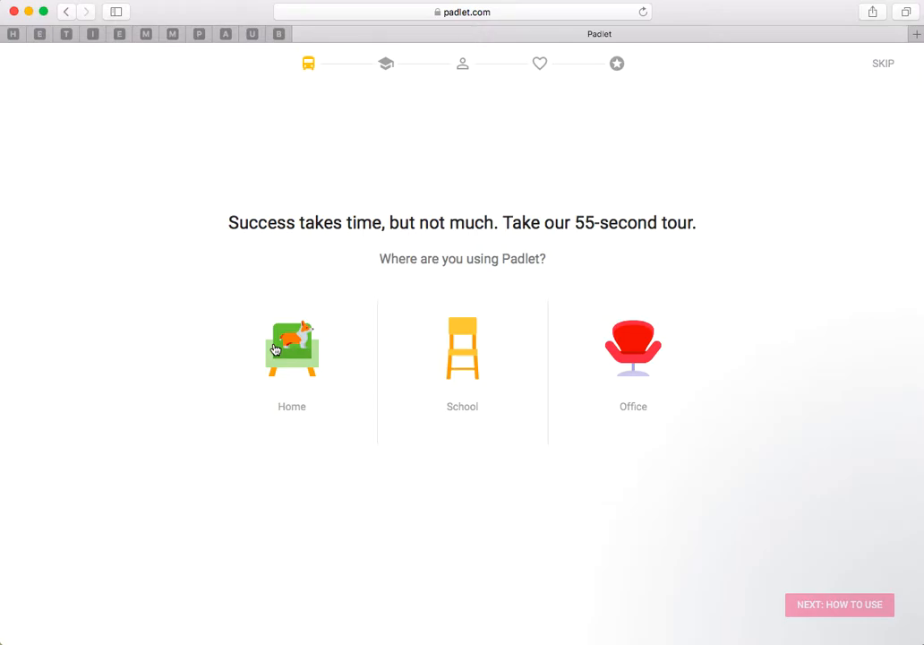
pyautogui.click(428, 382)
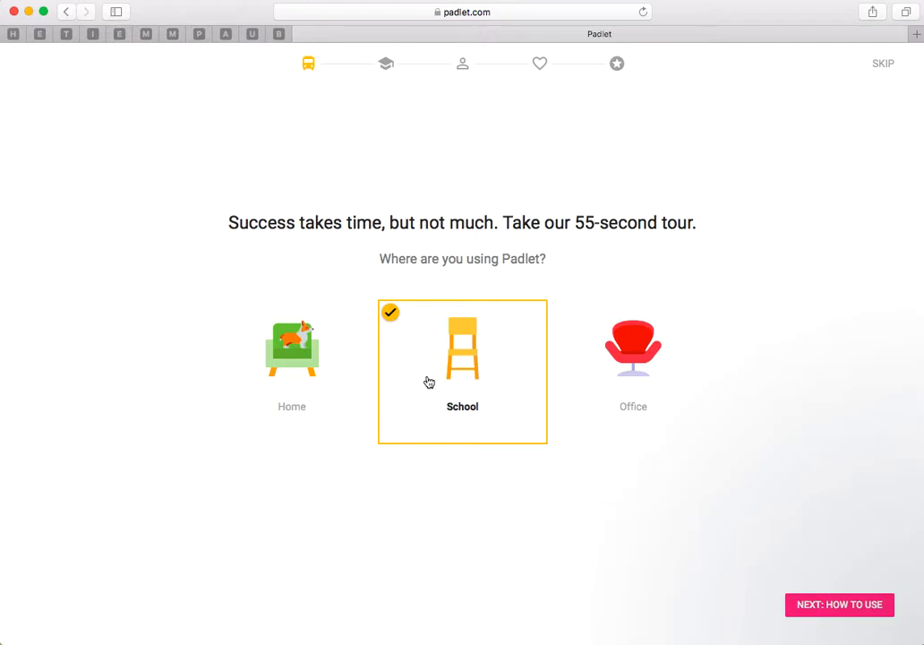
pyautogui.click(843, 612)
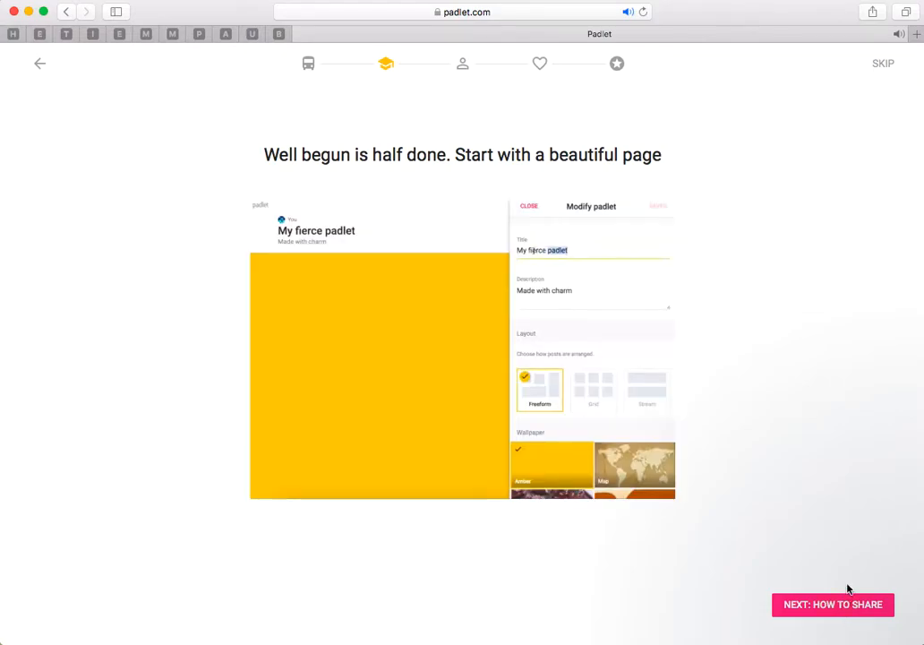
# Advance through the tour's pages on starting, sharing and posting to reach the profile setup.
pyautogui.click(839, 609)
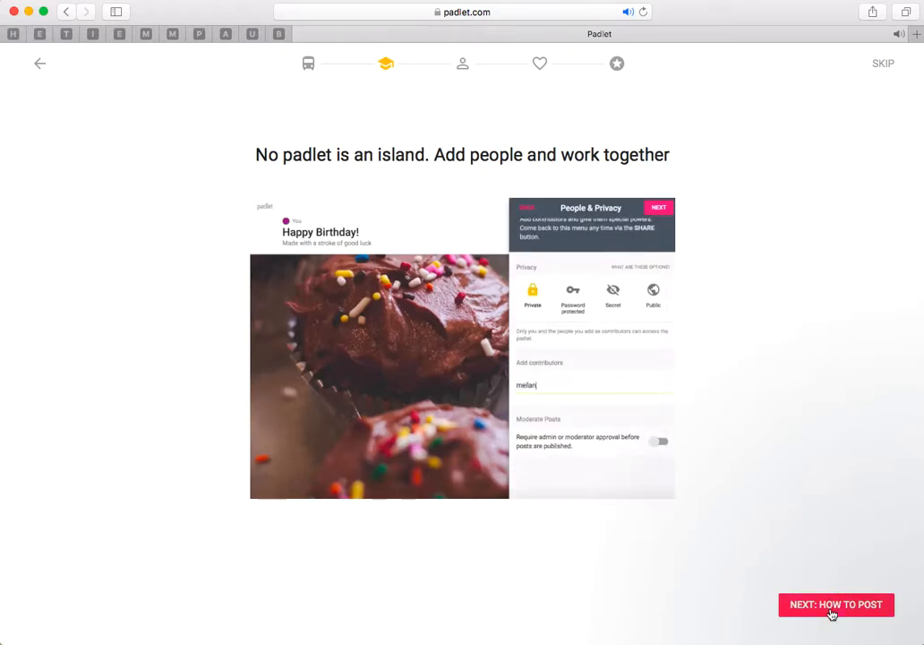
pyautogui.click(832, 613)
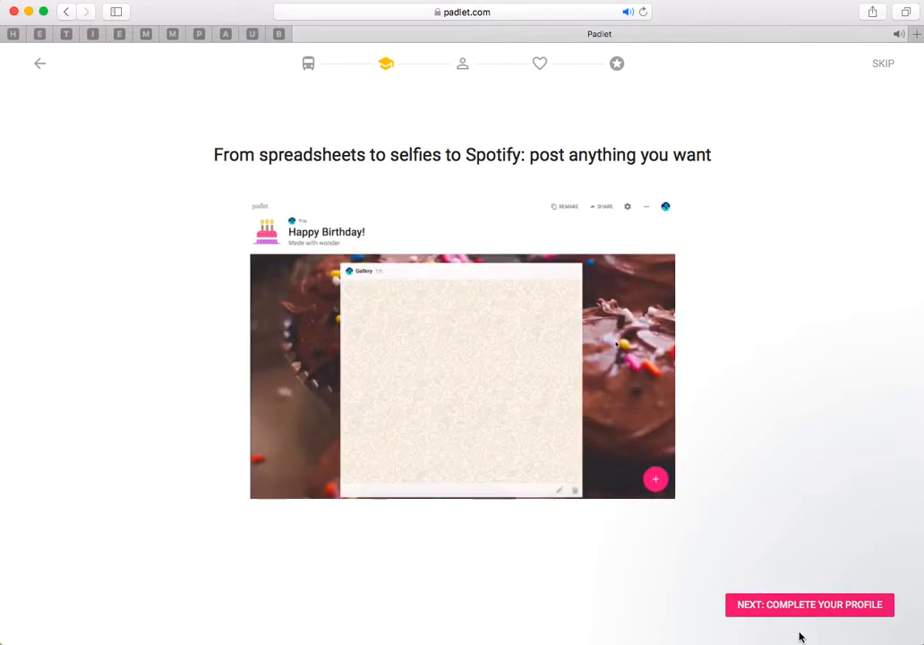
pyautogui.click(811, 605)
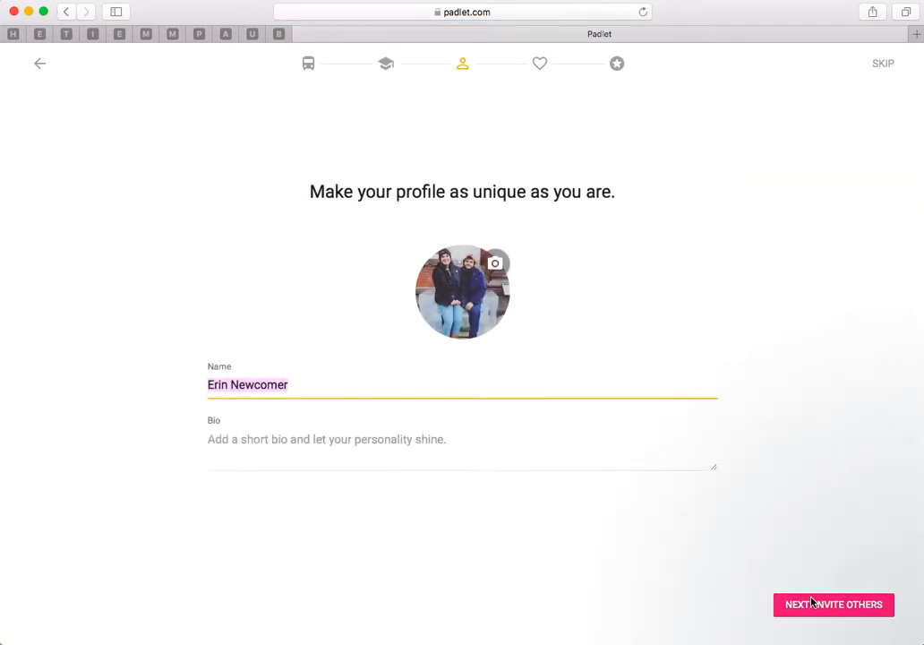
# Replace the profile name with a nickname, set the bio to "I love the beach." and continue to the invitations.
pyautogui.press('BackSpace')
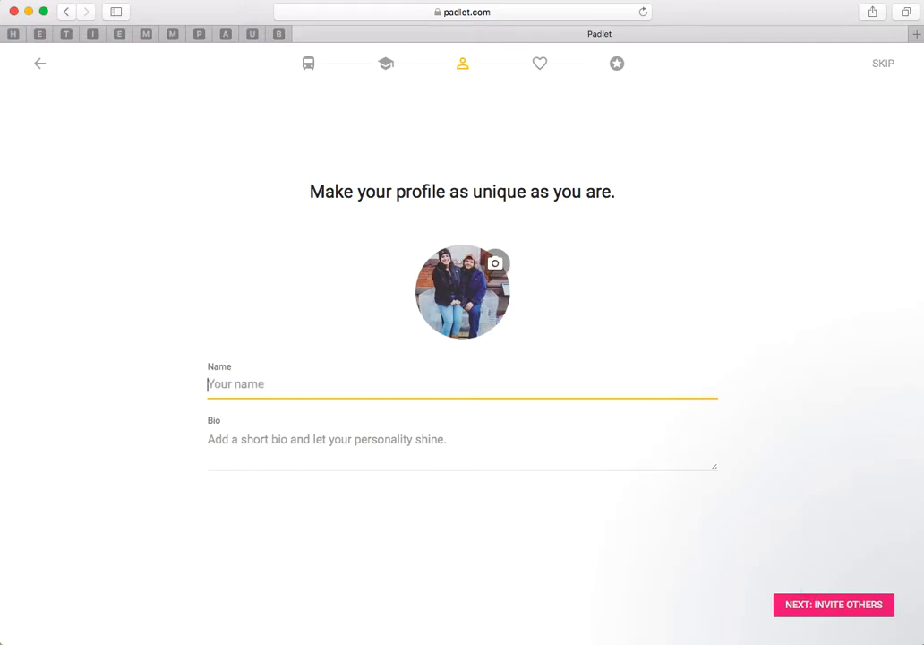
pyautogui.write('Erin96')
pyautogui.click(286, 454)
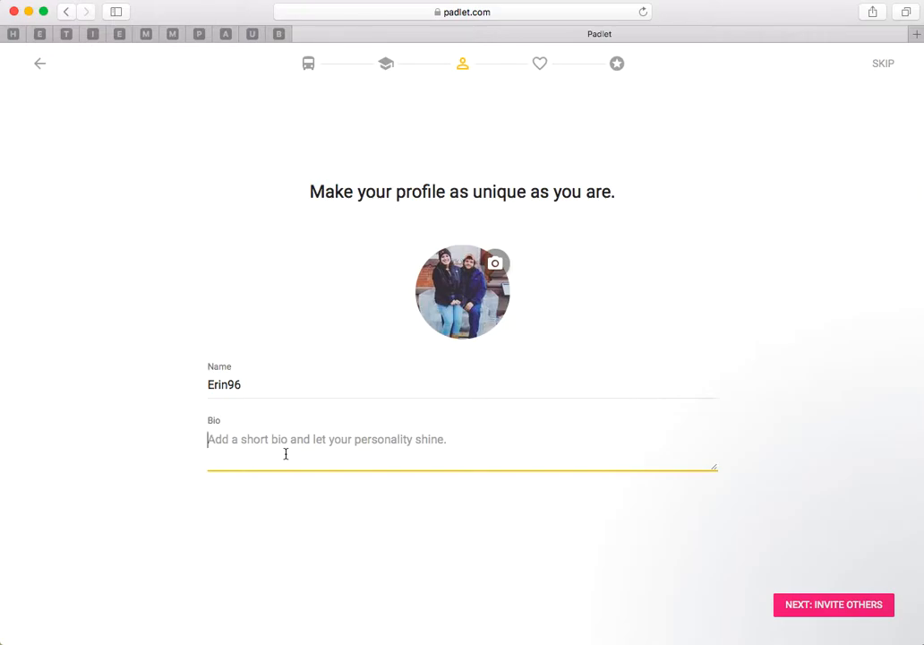
pyautogui.write('I l')
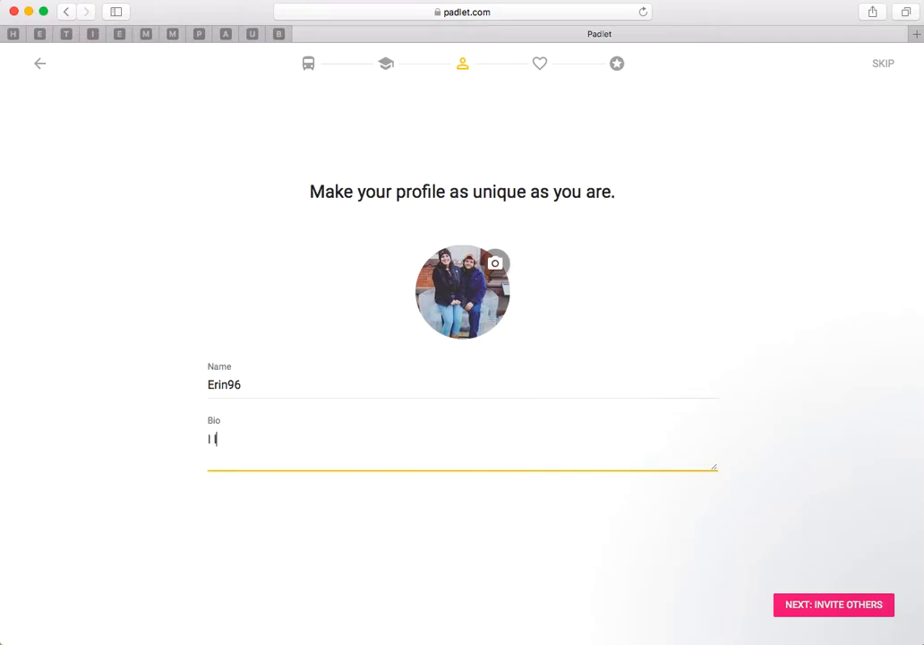
pyautogui.write('ove the beach.')
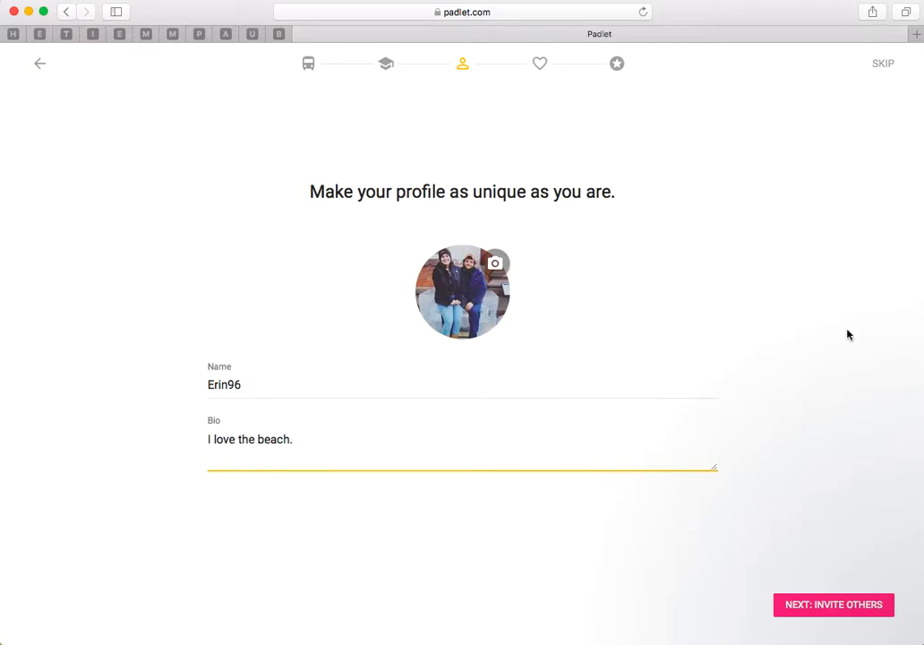
pyautogui.click(826, 609)
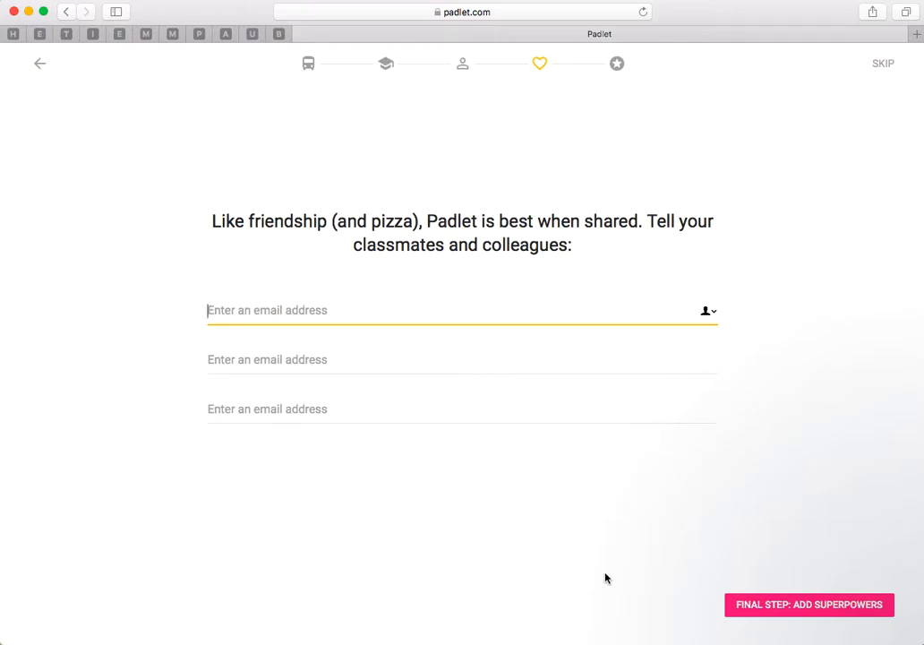
# Finish the tour without inviting anyone, postpone the Jetpack upgrade and go to the dashboard.
pyautogui.click(760, 606)
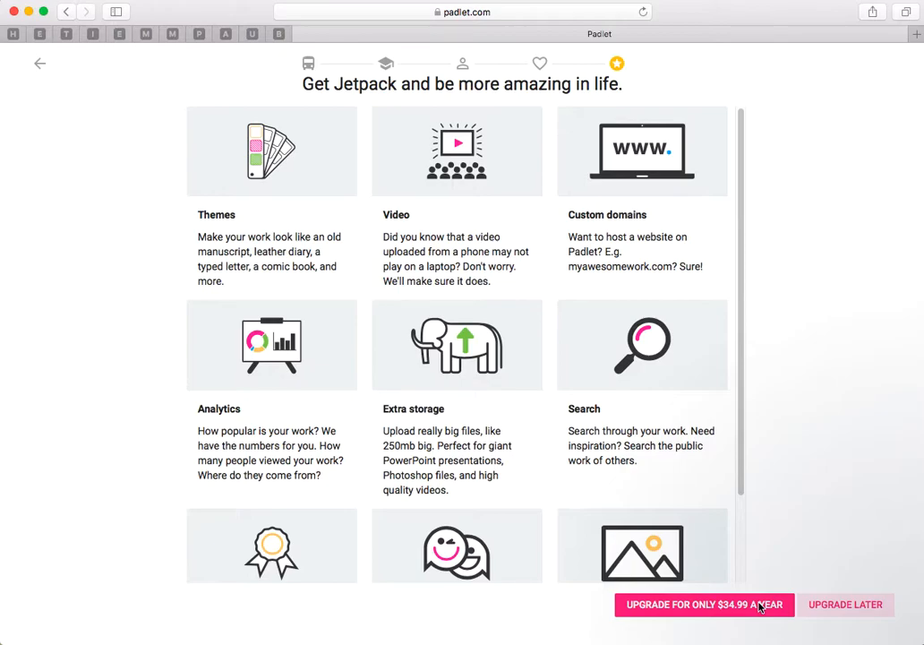
pyautogui.moveTo(739, 460); pyautogui.dragTo(738, 569)
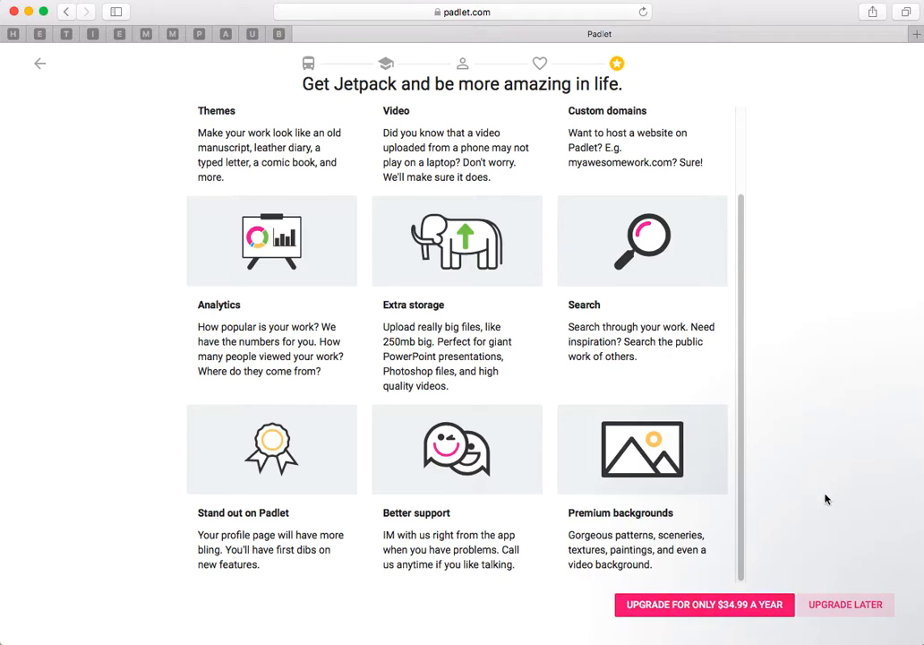
pyautogui.click(825, 602)
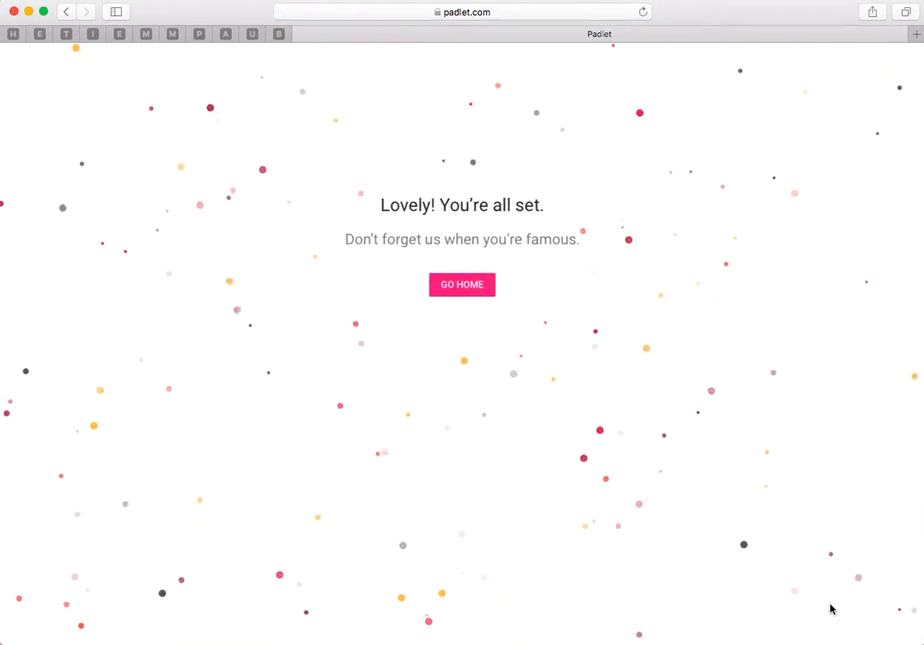
pyautogui.click(482, 288)
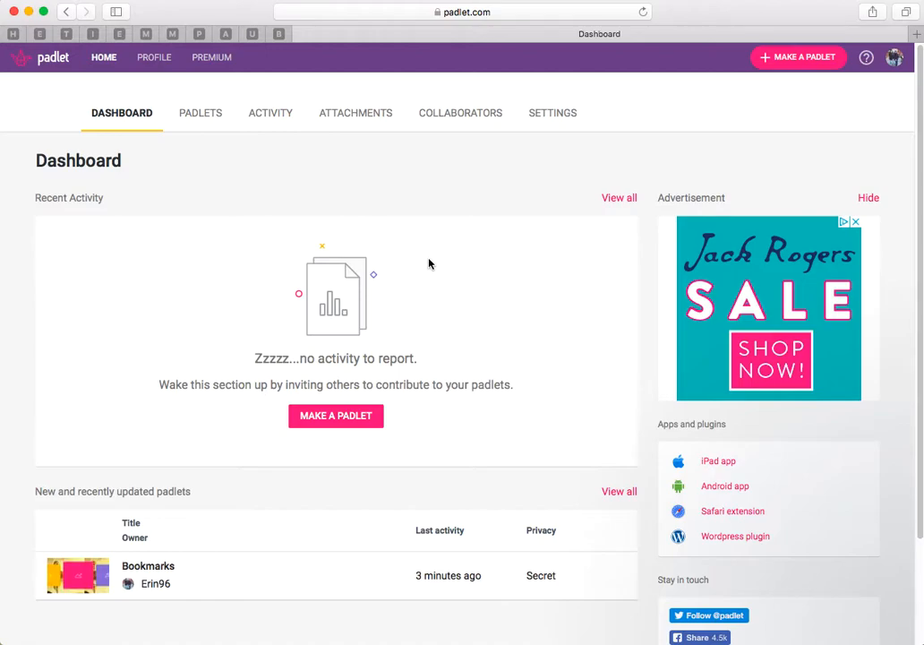
# Make a new padlet and replace its default title with "Screencast 2017".
pyautogui.click(337, 416)
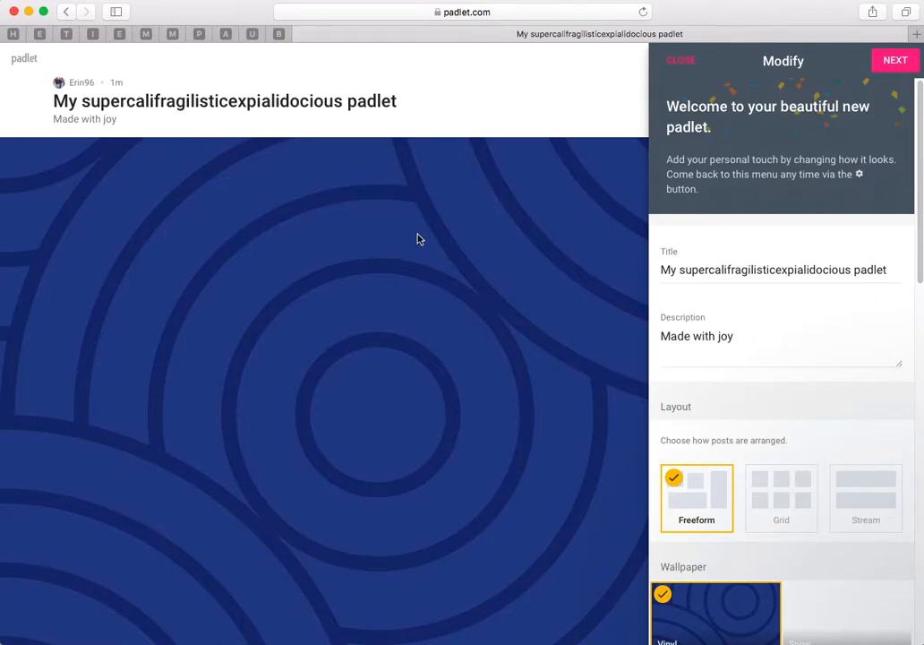
pyautogui.click(889, 270)
pyautogui.press('BackSpace')
pyautogui.press('BackSpace')
pyautogui.press('BackSpace')
pyautogui.press('BackSpace')
pyautogui.press('BackSpace')
pyautogui.press('BackSpace')
pyautogui.press('BackSpace')
pyautogui.press('BackSpace')
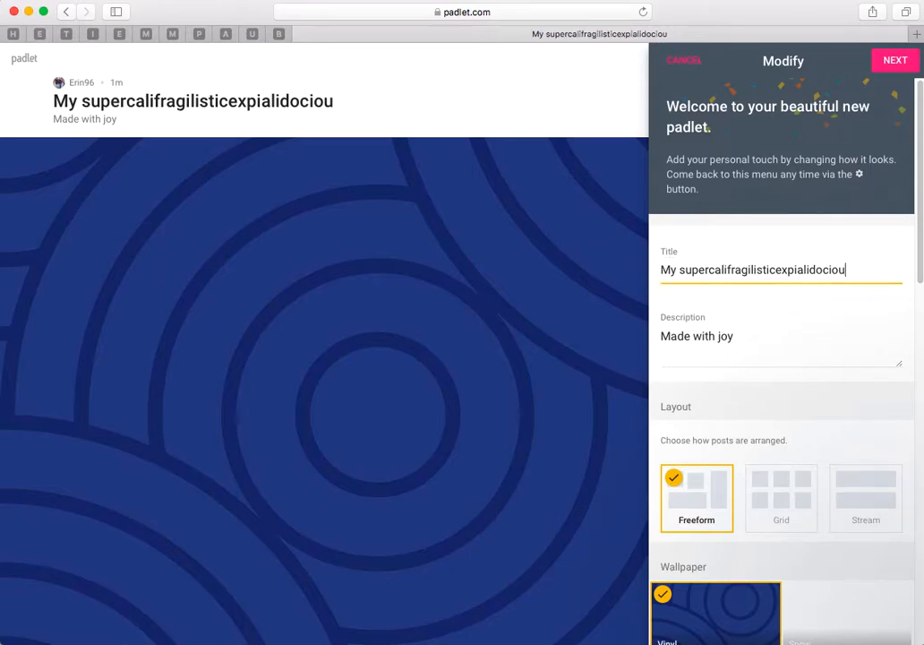
pyautogui.press('BackSpace')
pyautogui.press('BackSpace')
pyautogui.press('BackSpace')
pyautogui.press('BackSpace')
pyautogui.press('BackSpace')
pyautogui.press('BackSpace')
pyautogui.press('BackSpace')
pyautogui.press('BackSpace')
pyautogui.press('BackSpace')
pyautogui.press('BackSpace')
pyautogui.press('BackSpace')
pyautogui.press('BackSpace')
pyautogui.press('BackSpace')
pyautogui.press('BackSpace')
pyautogui.press('BackSpace')
pyautogui.press('BackSpace')
pyautogui.press('BackSpace')
pyautogui.press('BackSpace')
pyautogui.press('BackSpace')
pyautogui.press('BackSpace')
pyautogui.press('BackSpace')
pyautogui.press('BackSpace')
pyautogui.press('BackSpace')
pyautogui.press('BackSpace')
pyautogui.press('BackSpace')
pyautogui.press('BackSpace')
pyautogui.press('BackSpace')
pyautogui.press('BackSpace')
pyautogui.press('BackSpace')
pyautogui.press('BackSpace')
pyautogui.press('BackSpace')
pyautogui.press('BackSpace')
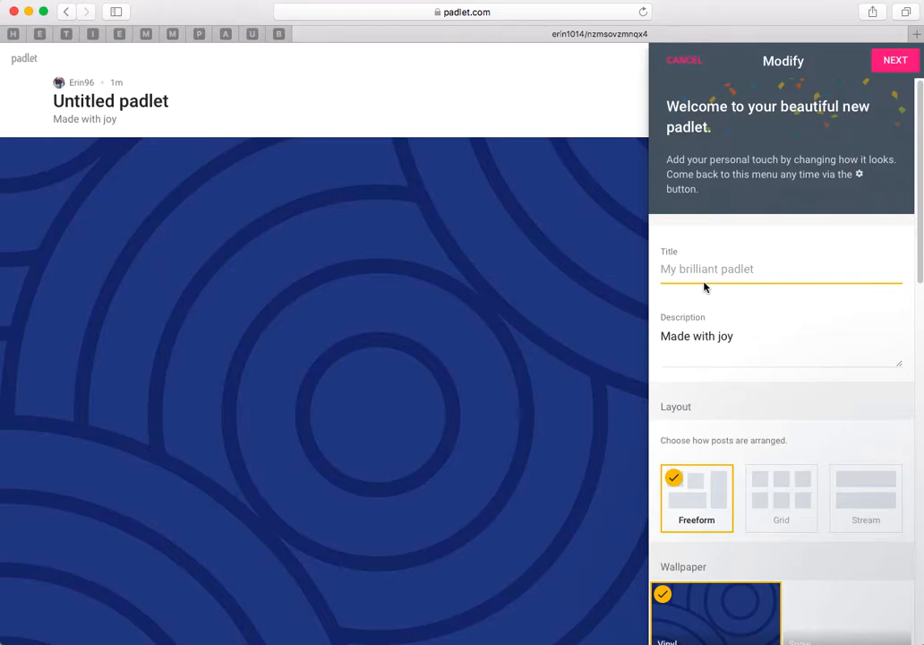
pyautogui.write('Scree')
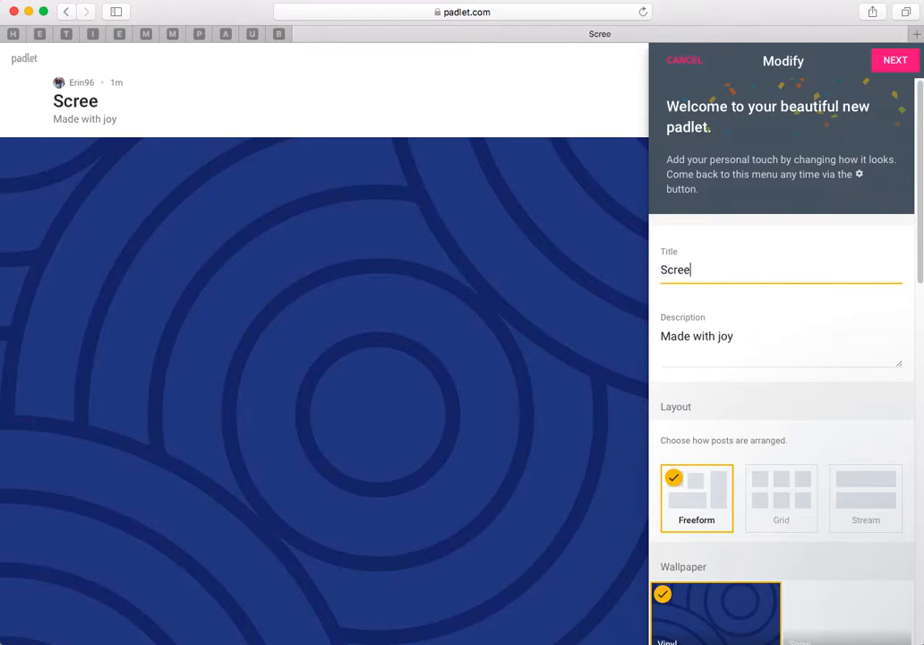
pyautogui.write('ncast 2017')
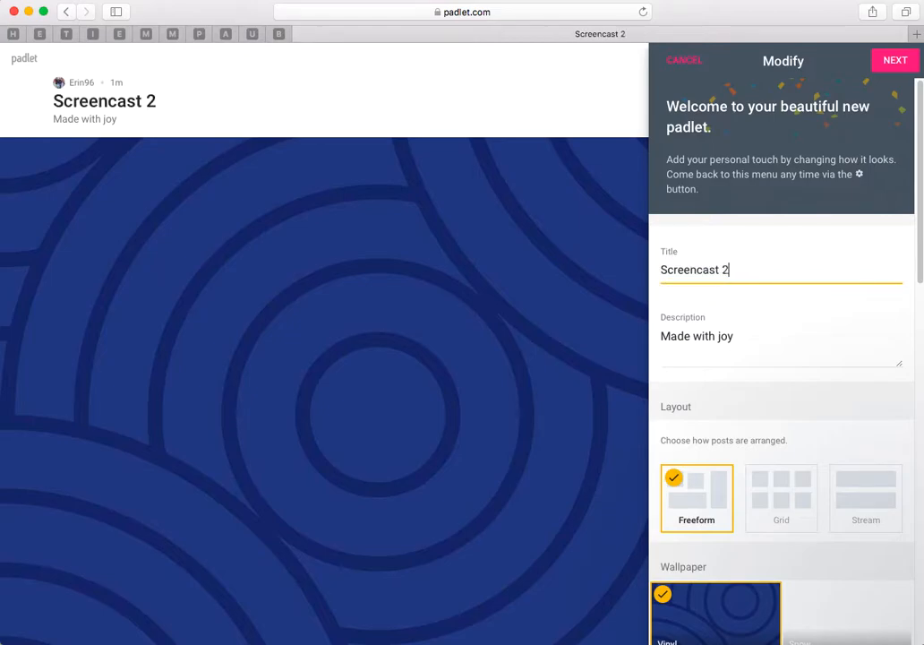
# Replace the padlet's description with "How to use Padlet".
pyautogui.click(748, 331)
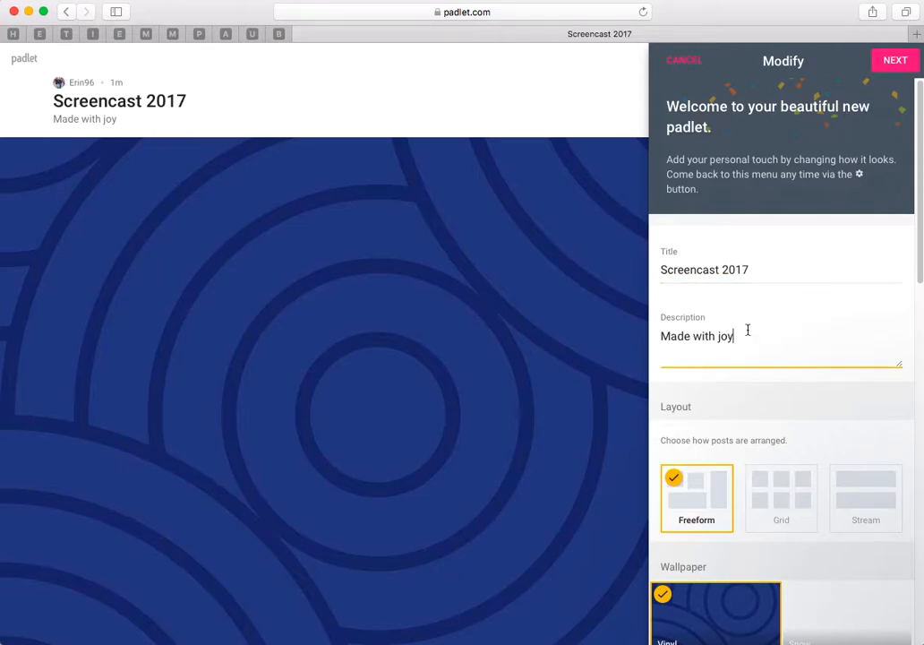
pyautogui.press('BackSpace')
pyautogui.press('BackSpace')
pyautogui.press('BackSpace')
pyautogui.press('BackSpace')
pyautogui.press('BackSpace')
pyautogui.press('BackSpace')
pyautogui.press('BackSpace')
pyautogui.press('BackSpace')
pyautogui.press('BackSpace')
pyautogui.press('BackSpace')
pyautogui.press('BackSpace')
pyautogui.press('BackSpace')
pyautogui.press('BackSpace')
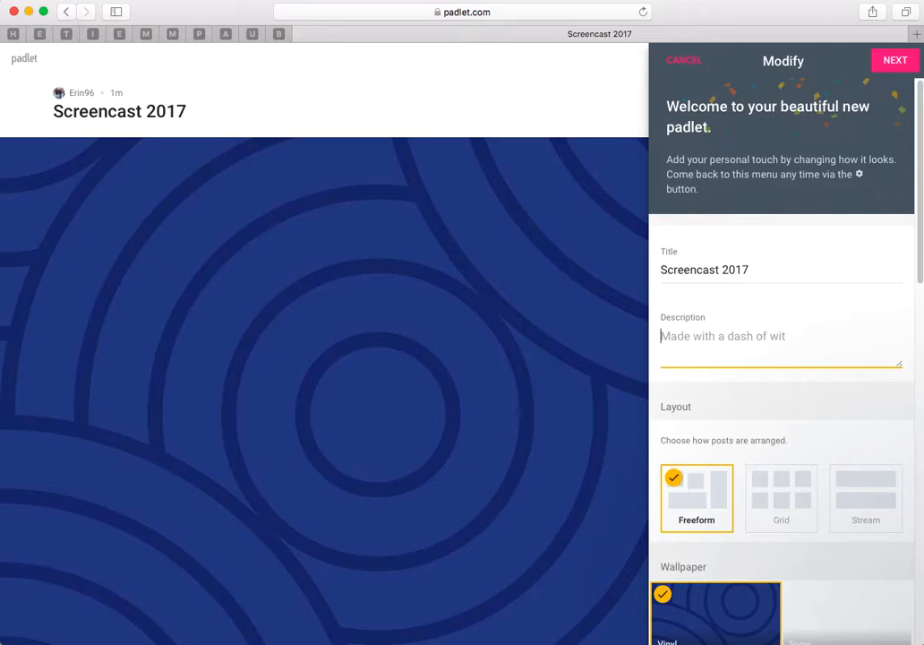
pyautogui.write('How to use Padlet')
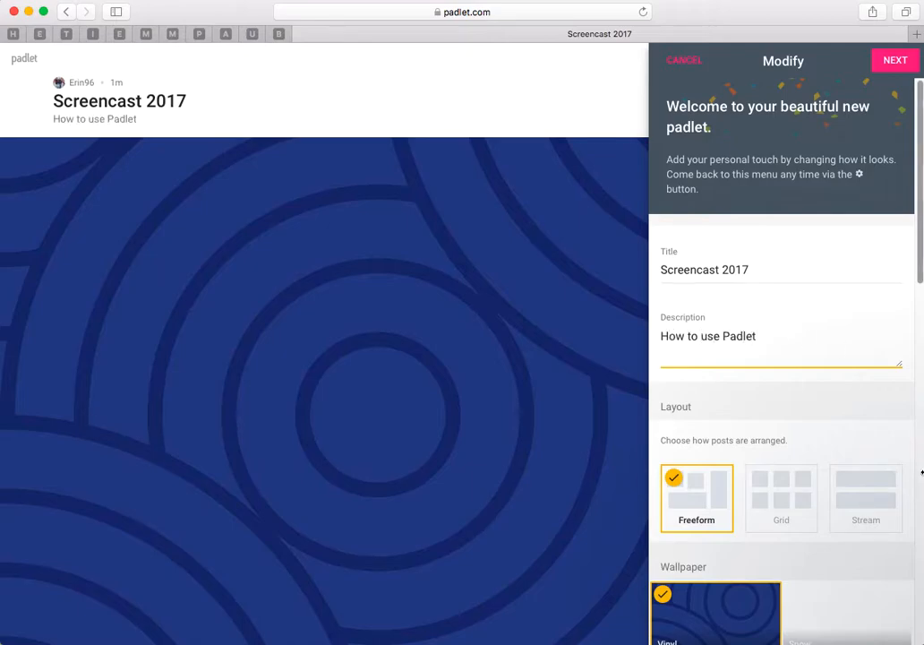
# Try the Grid layout for the posts, keep the unsaved changes and set the layout back to Freeform.
pyautogui.moveTo(920, 253); pyautogui.dragTo(918, 342)
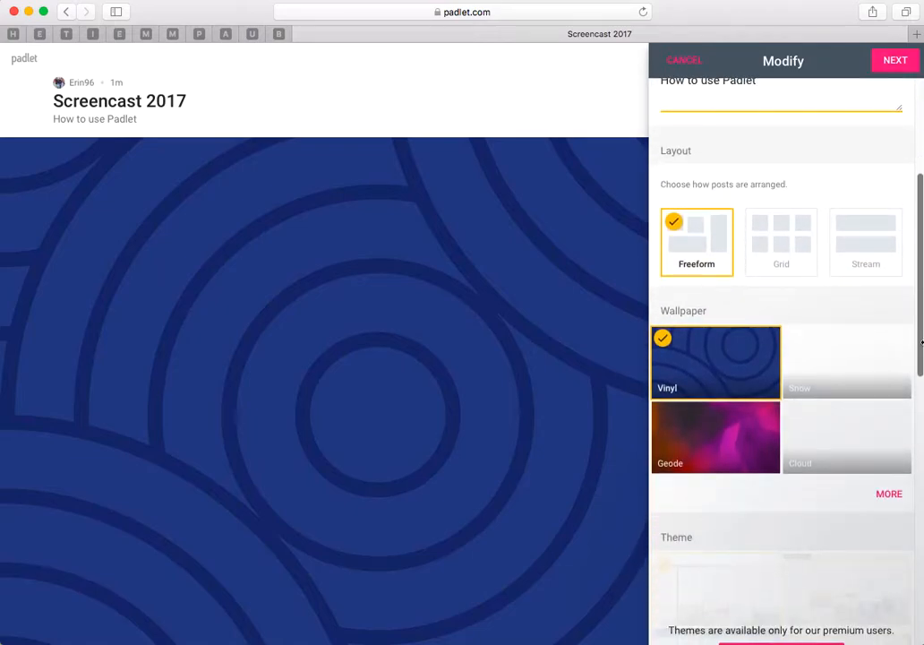
pyautogui.click(800, 227)
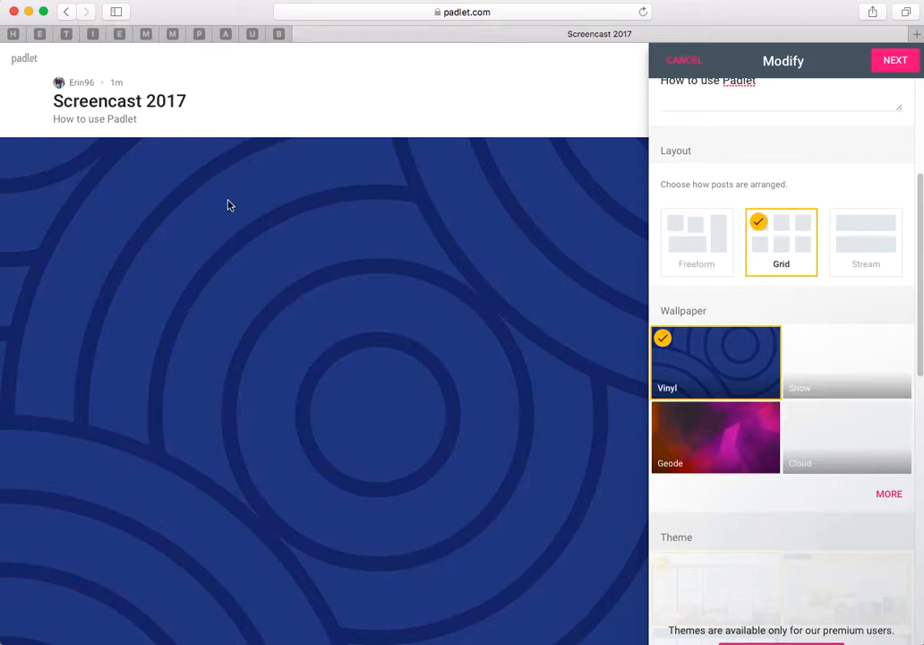
pyautogui.click(123, 362)
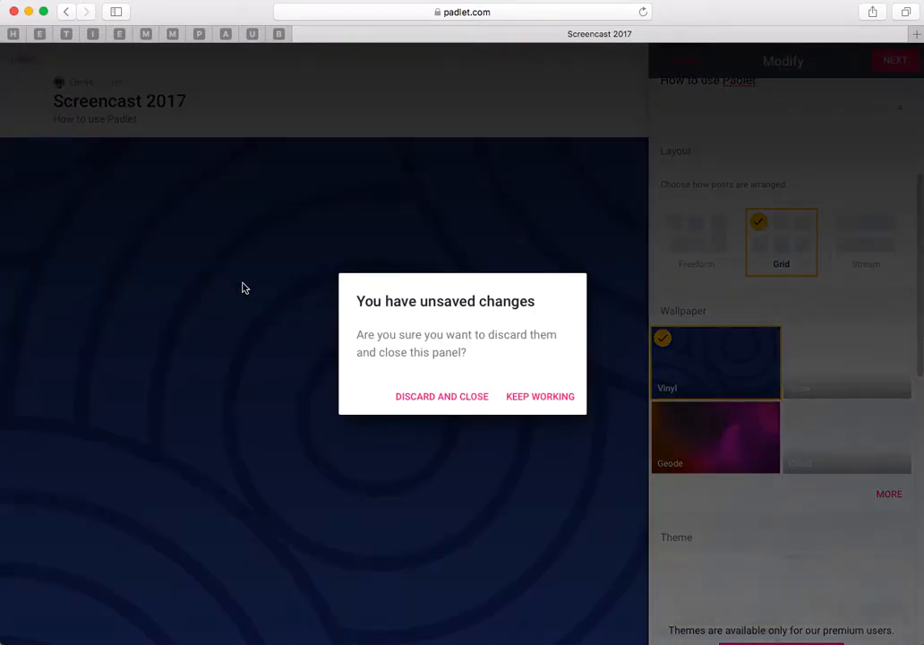
pyautogui.click(534, 401)
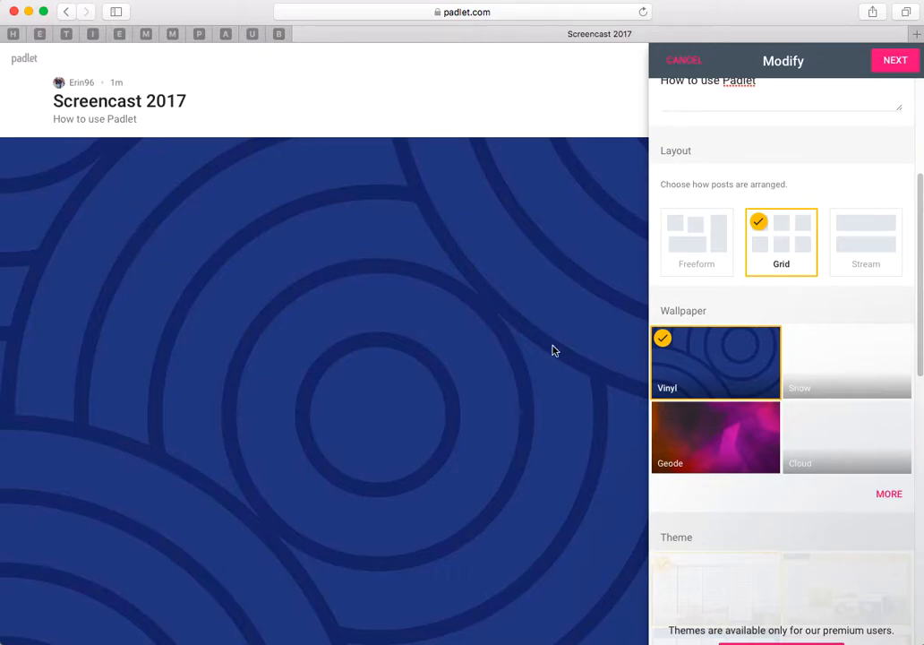
pyautogui.click(687, 242)
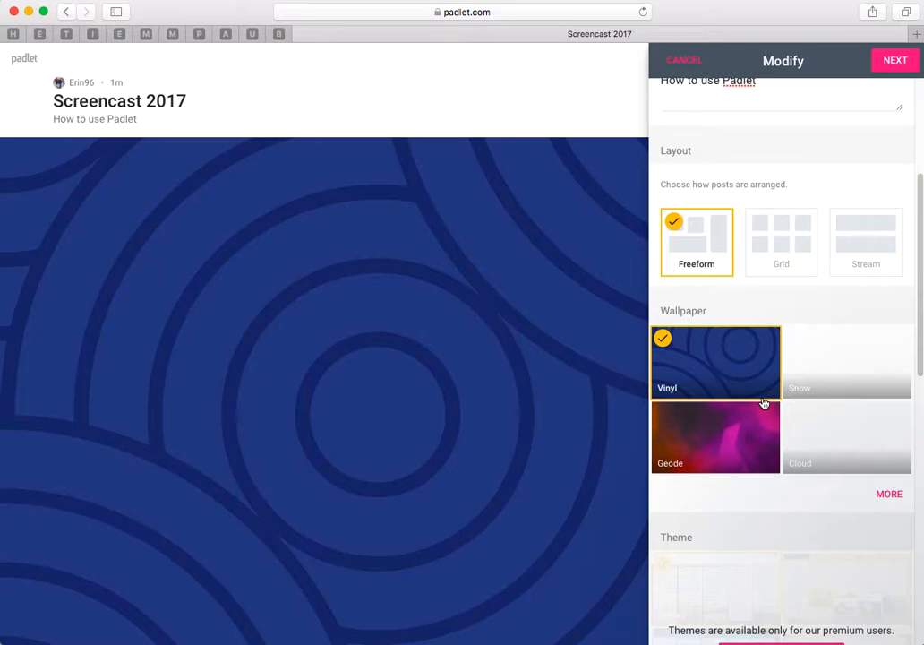
# Look over the full wallpaper gallery and the options for adding a custom image, and set the padlet's wallpaper to Sunset.
pyautogui.click(892, 494)
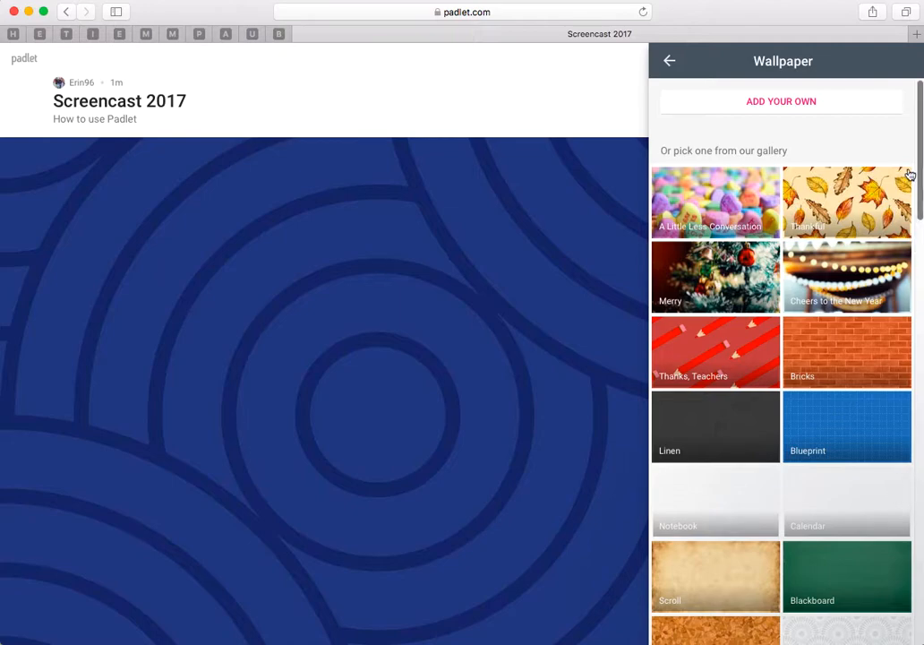
pyautogui.moveTo(918, 175); pyautogui.dragTo(917, 89)
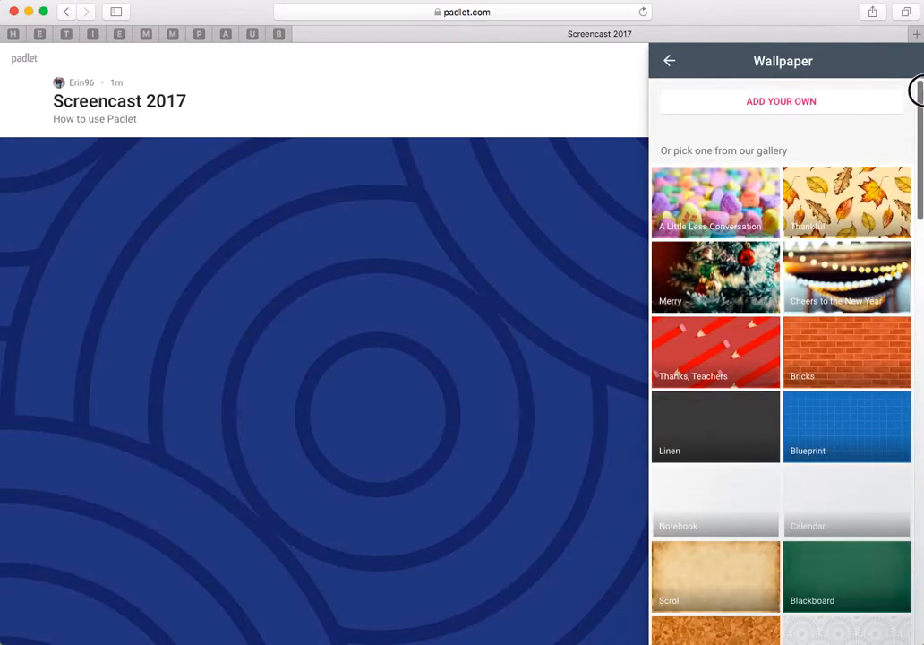
pyautogui.click(807, 103)
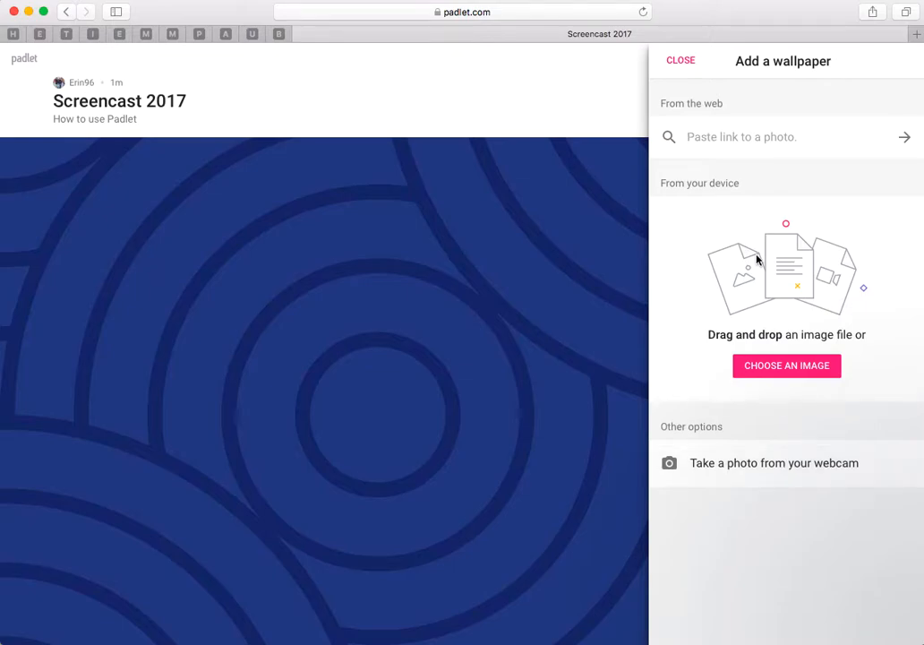
pyautogui.click(687, 72)
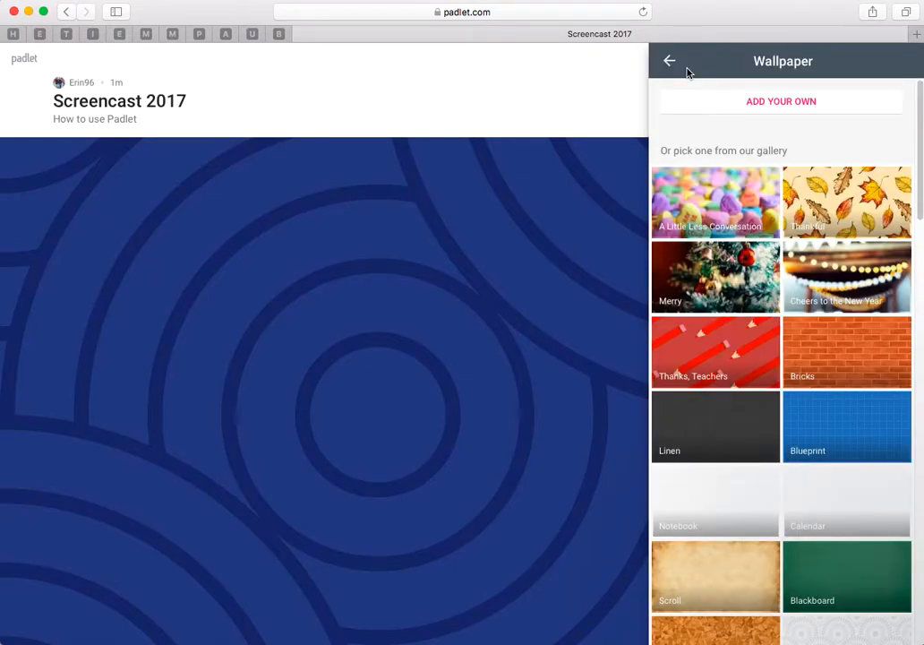
pyautogui.moveTo(917, 155); pyautogui.dragTo(916, 243)
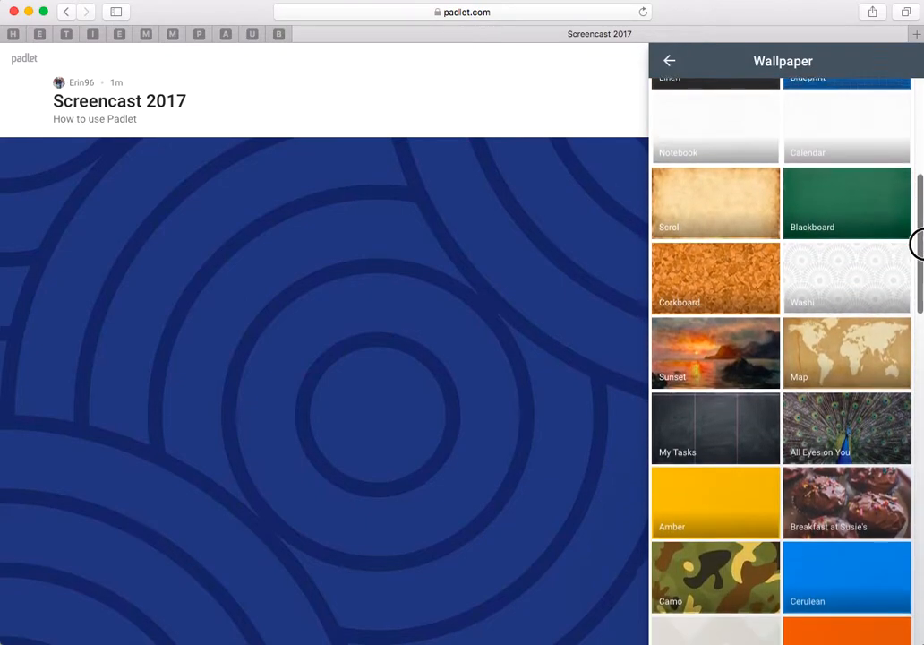
pyautogui.click(701, 385)
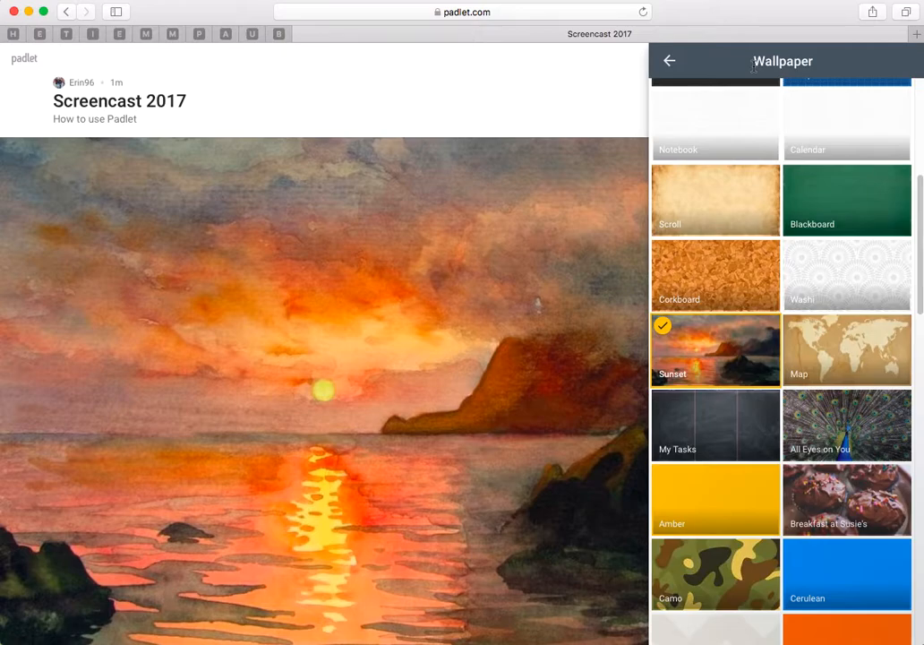
pyautogui.click(670, 62)
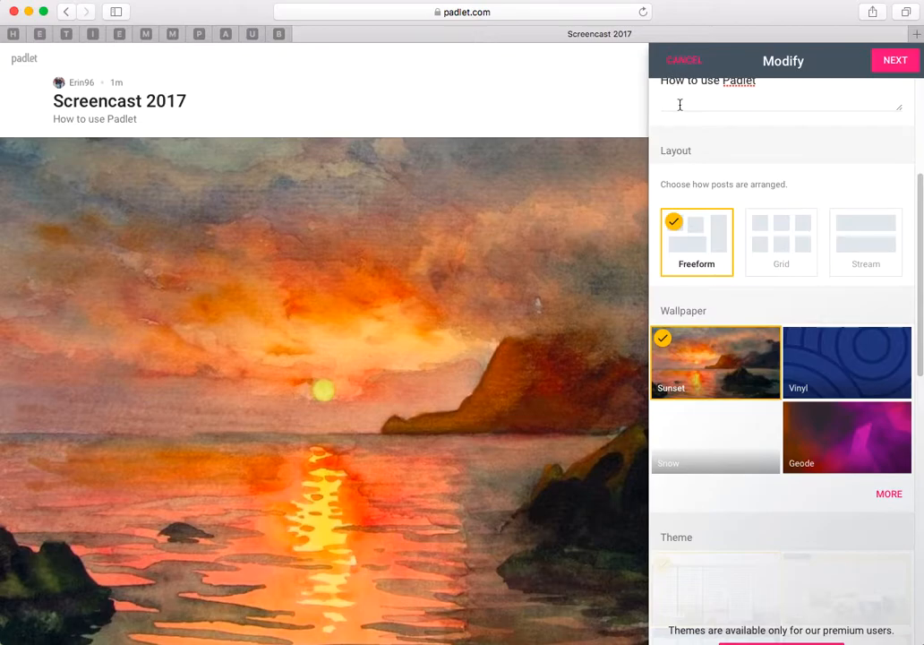
# Try the scales icon for the padlet and set it back to no icon.
pyautogui.moveTo(921, 229); pyautogui.dragTo(921, 417)
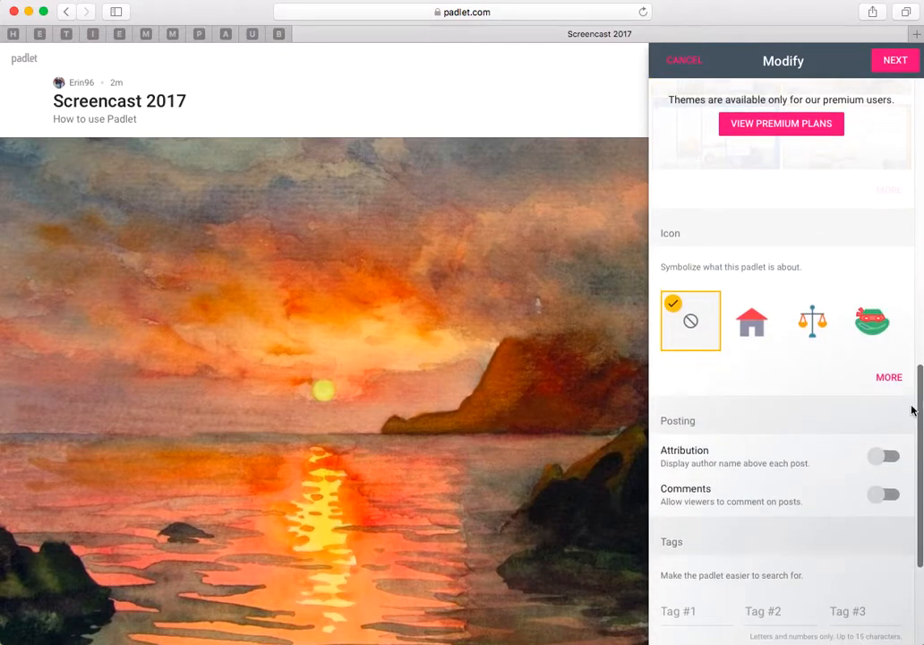
pyautogui.click(809, 331)
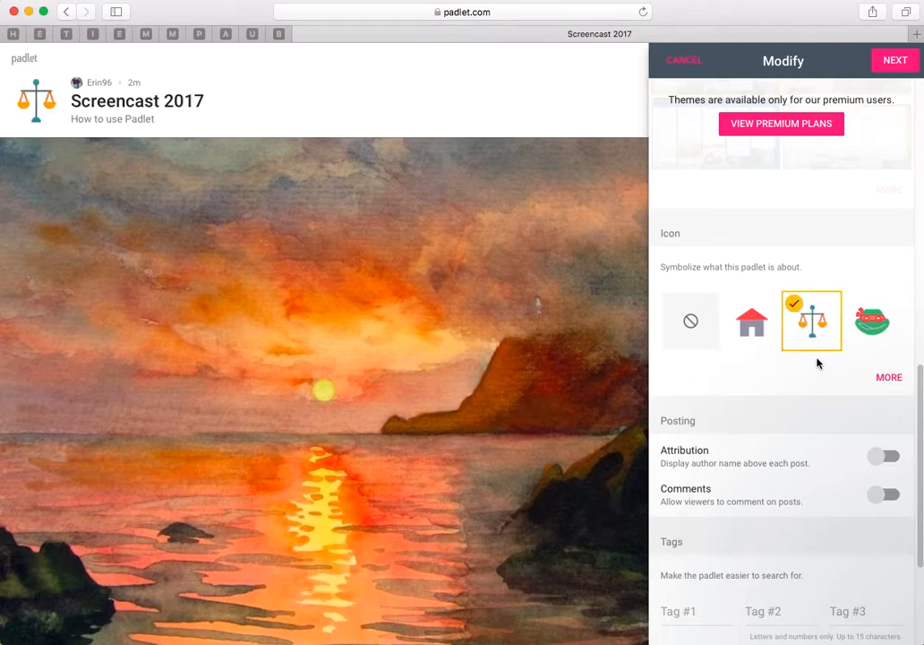
pyautogui.click(688, 329)
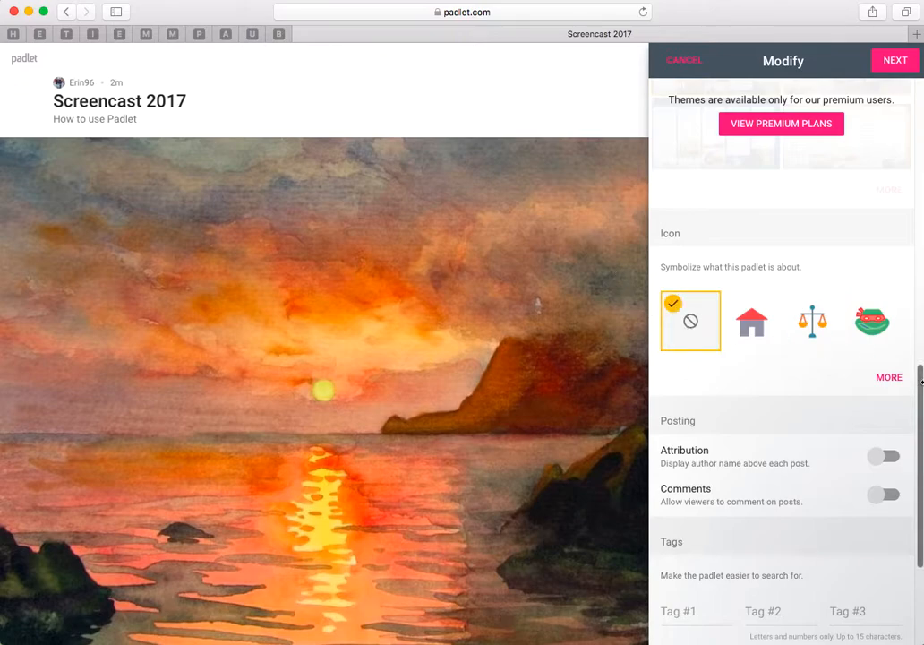
# Review the posting, tags and address options and continue to the People & Privacy settings.
pyautogui.moveTo(915, 391); pyautogui.dragTo(916, 472)
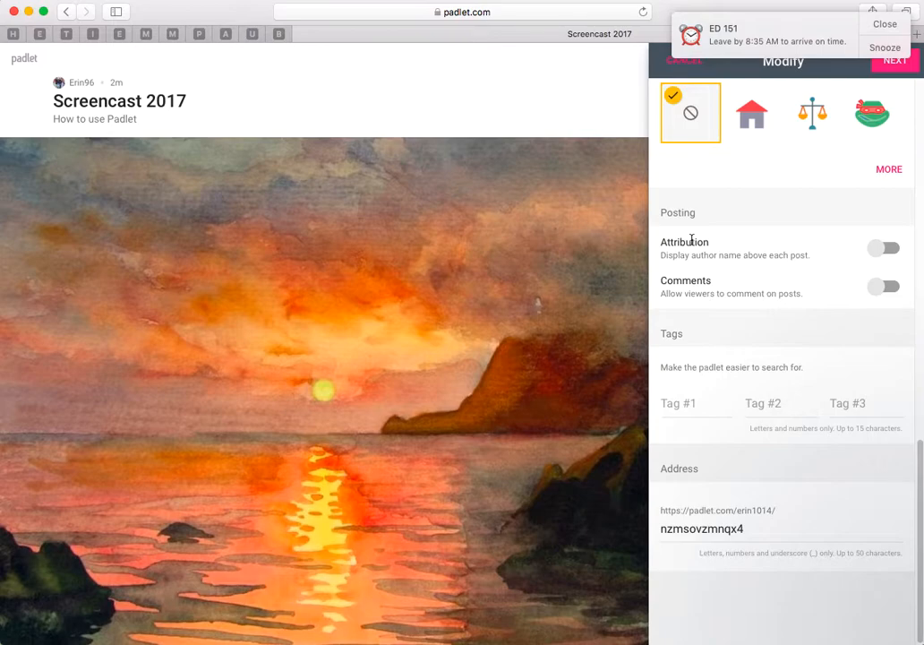
pyautogui.click(887, 24)
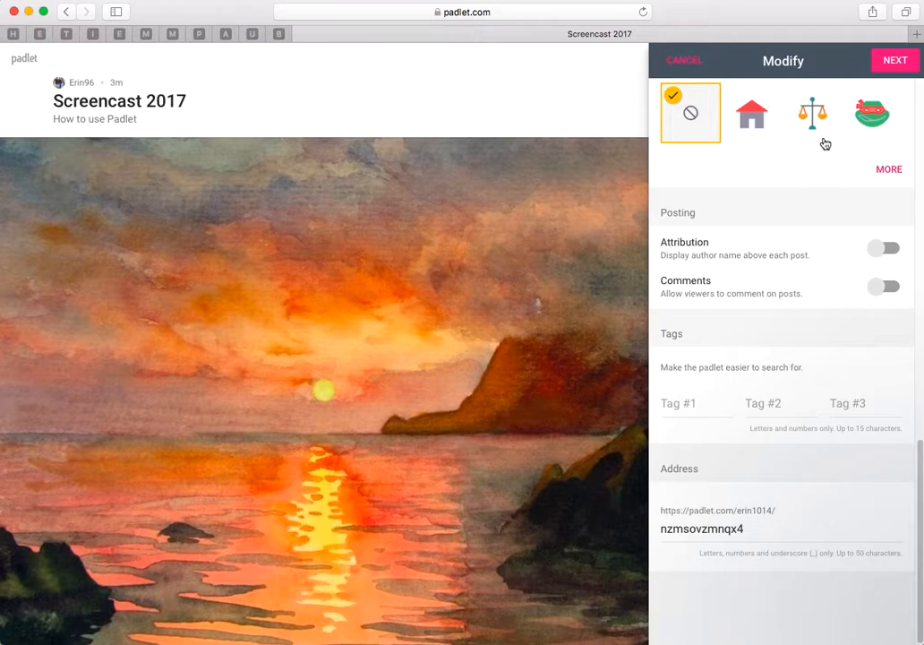
pyautogui.click(893, 61)
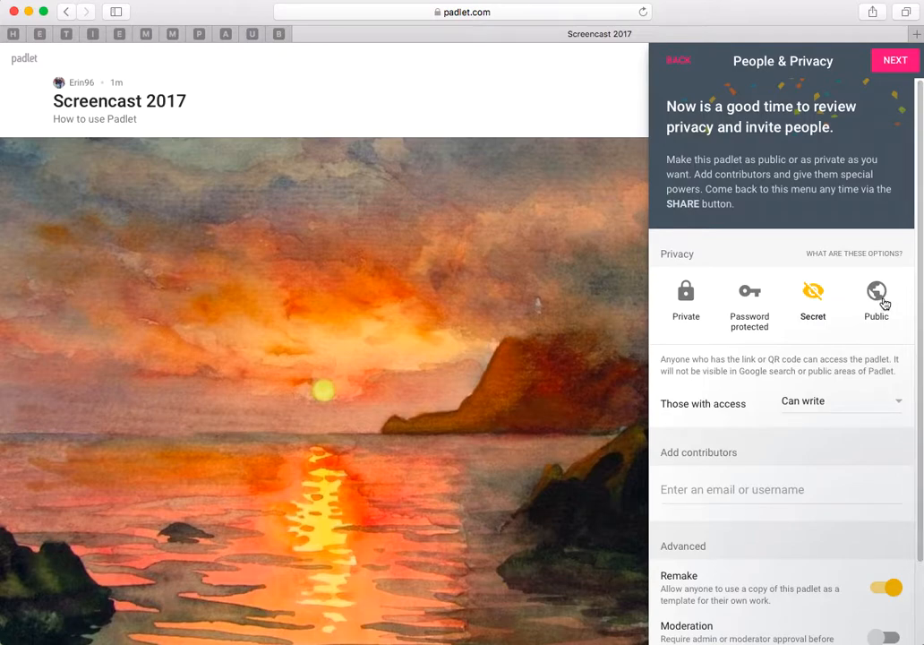
# Check the access levels, keep the padlet Secret with Can write access, and finish the setup to start posting.
pyautogui.moveTo(920, 184); pyautogui.dragTo(914, 274)
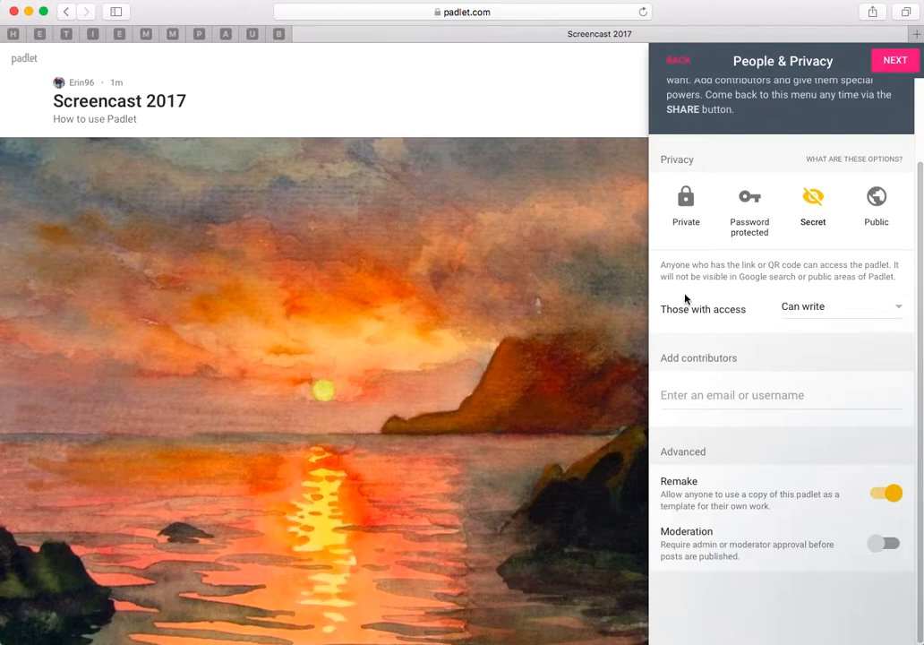
pyautogui.click(879, 319)
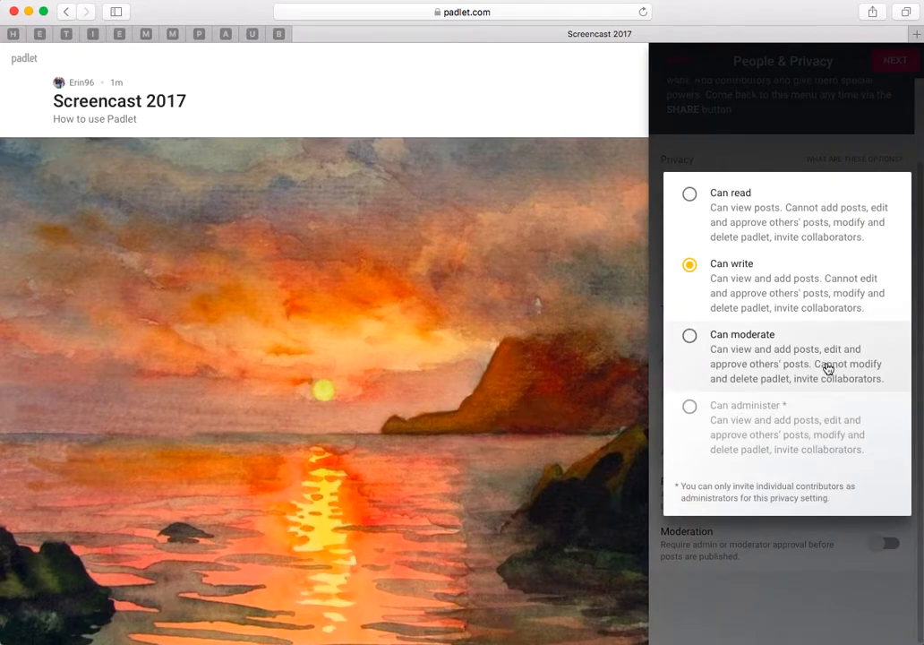
pyautogui.click(813, 140)
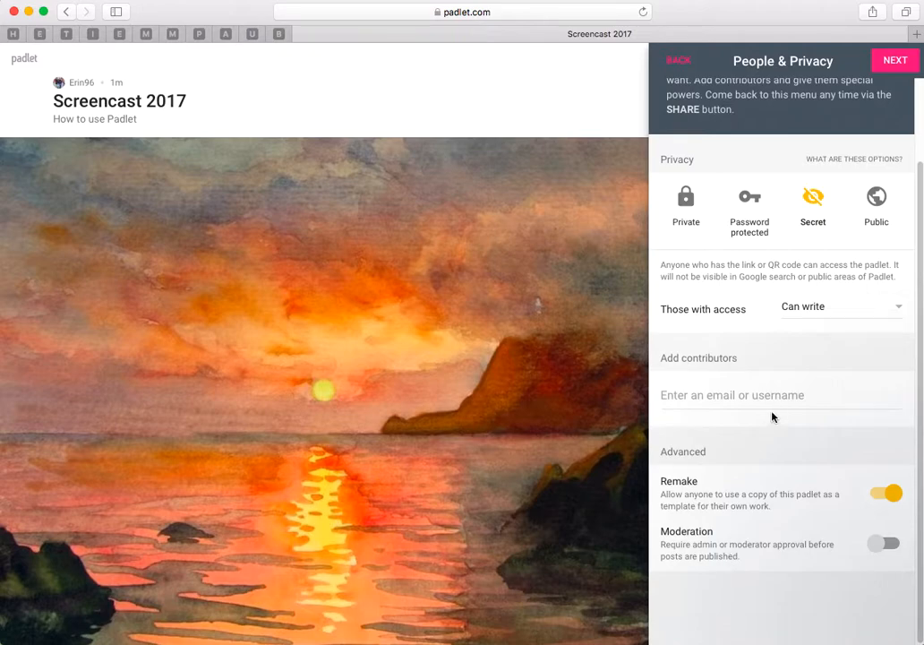
pyautogui.click(893, 61)
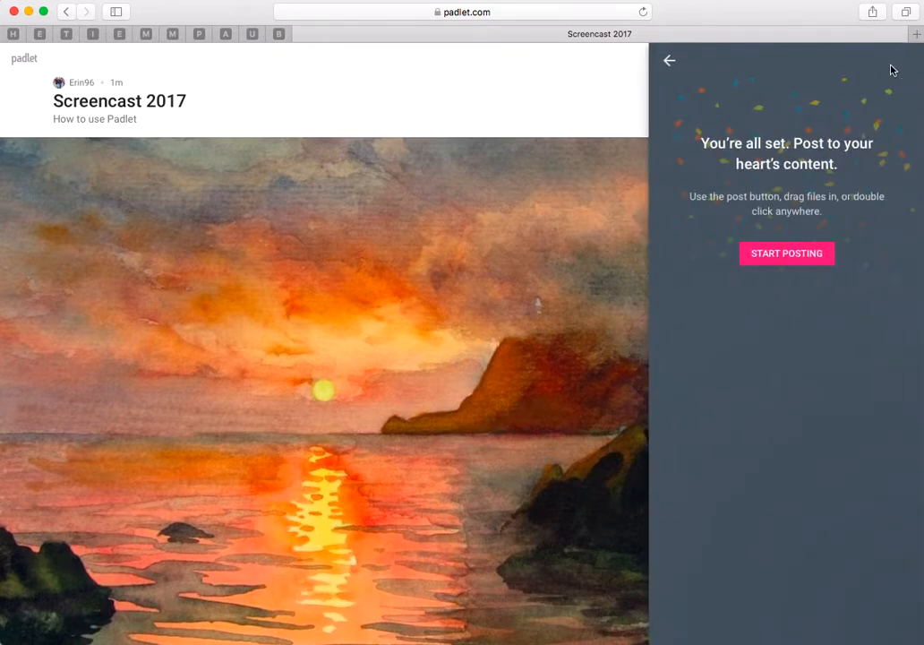
pyautogui.click(795, 256)
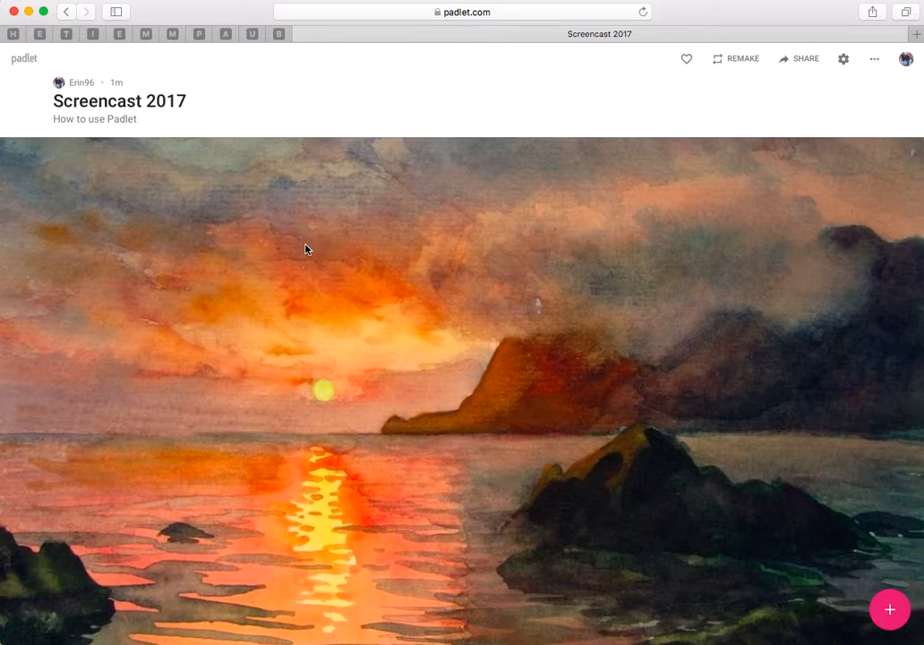
# Add a blank post to the padlet and move it to the open sky above the sun.
pyautogui.doubleClick(128, 239)
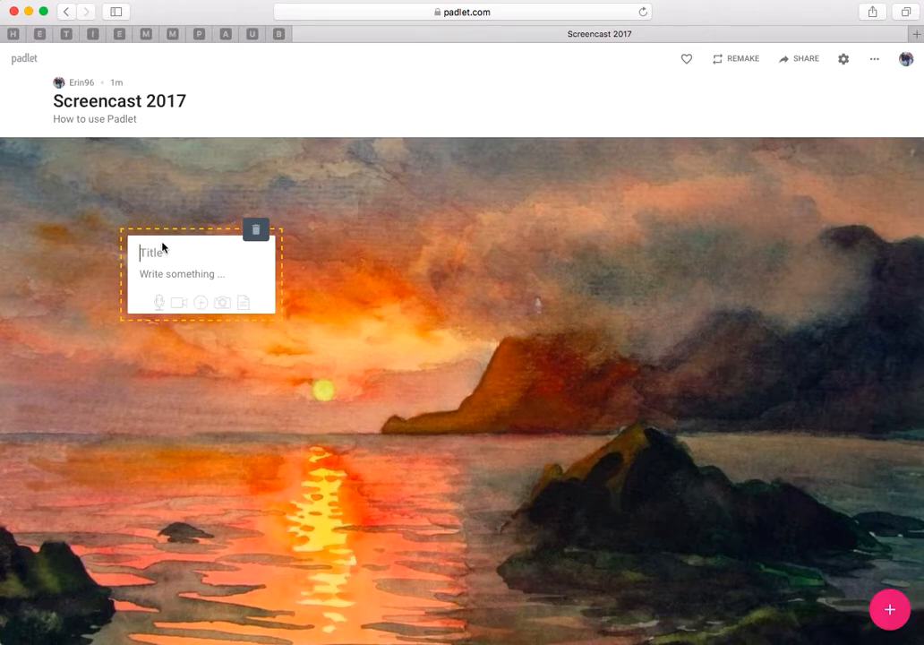
pyautogui.click(885, 613)
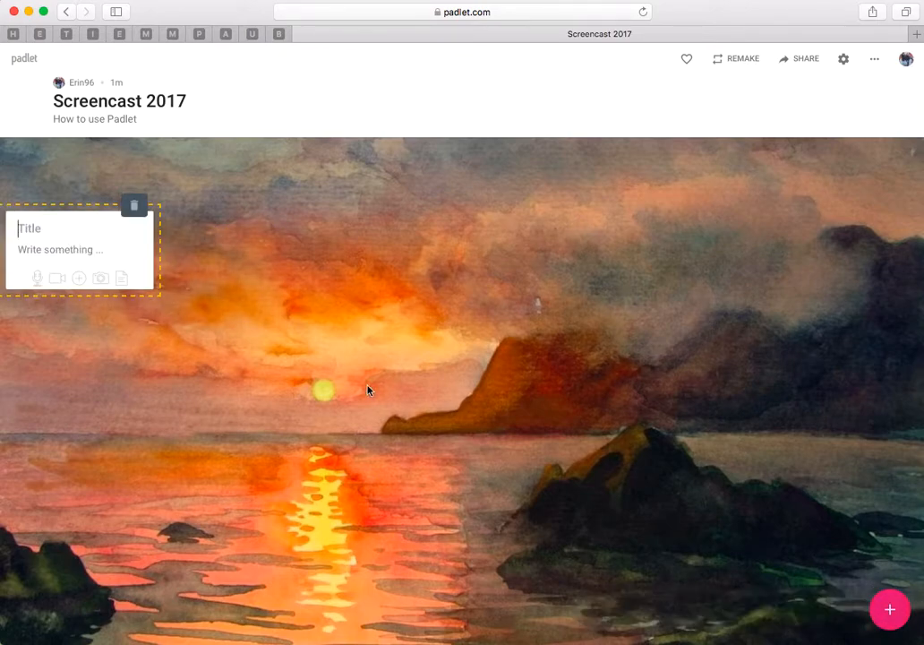
pyautogui.click(53, 249)
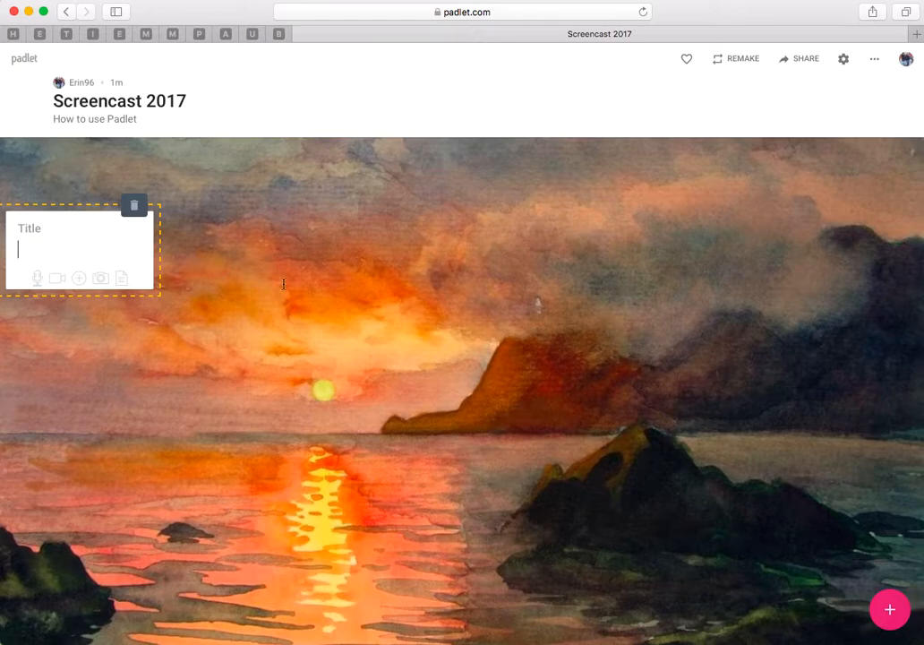
pyautogui.moveTo(105, 206); pyautogui.dragTo(278, 251)
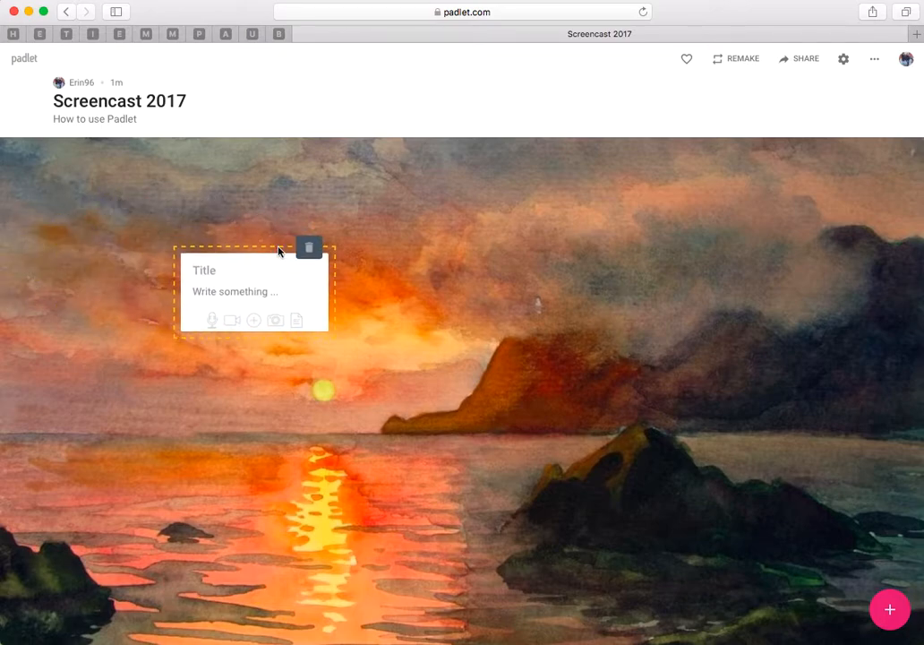
# Title the blank post "Screen Cast" and enter "A screen cast" as its text.
pyautogui.click(212, 266)
pyautogui.write('Screen Cast')
pyautogui.click(259, 295)
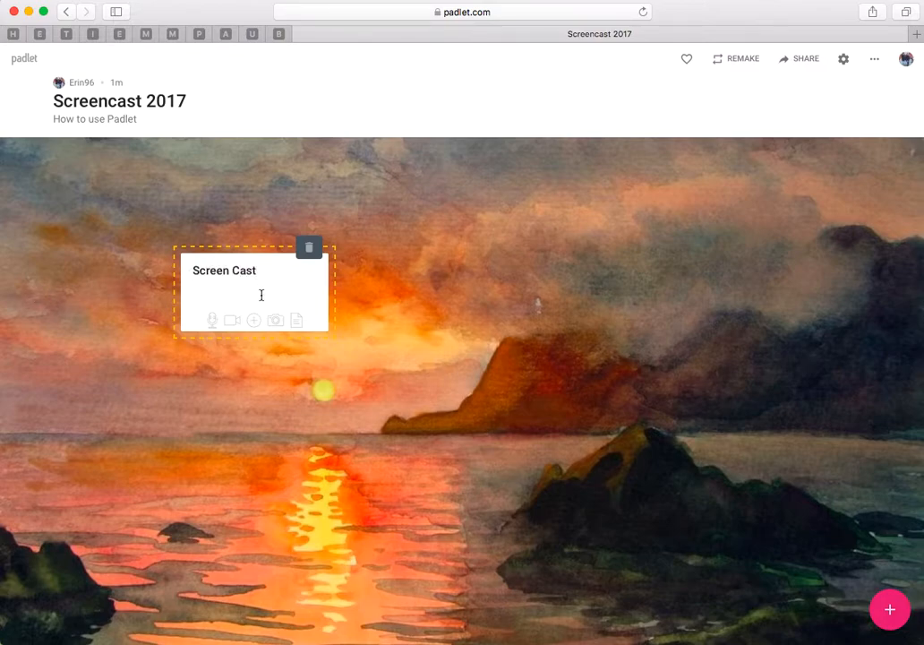
pyautogui.write('A screen cast')
# Start another blank post, then reopen the "Screen Cast" post for editing and delete it.
pyautogui.doubleClick(541, 278)
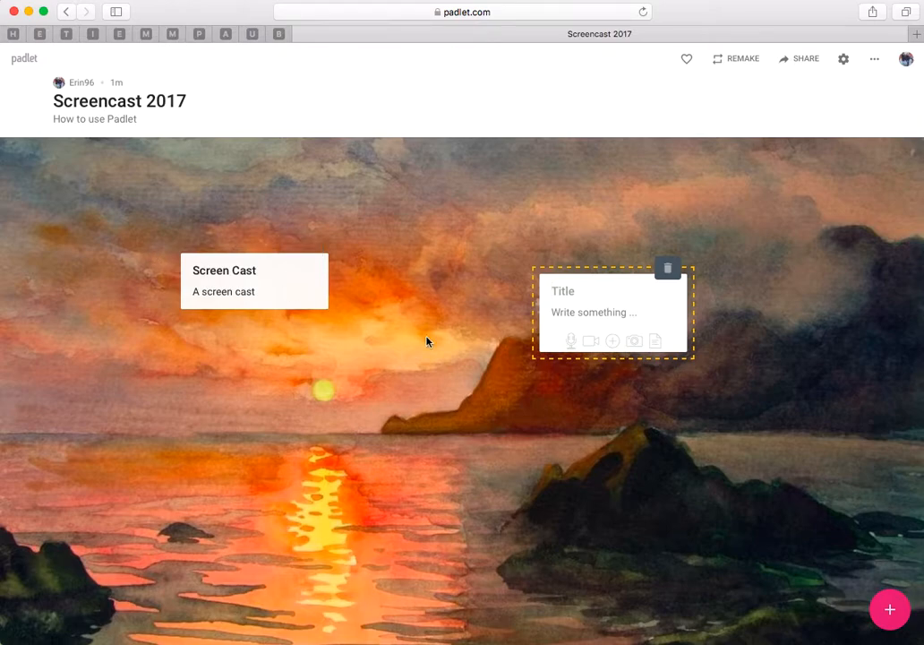
pyautogui.moveTo(309, 274)
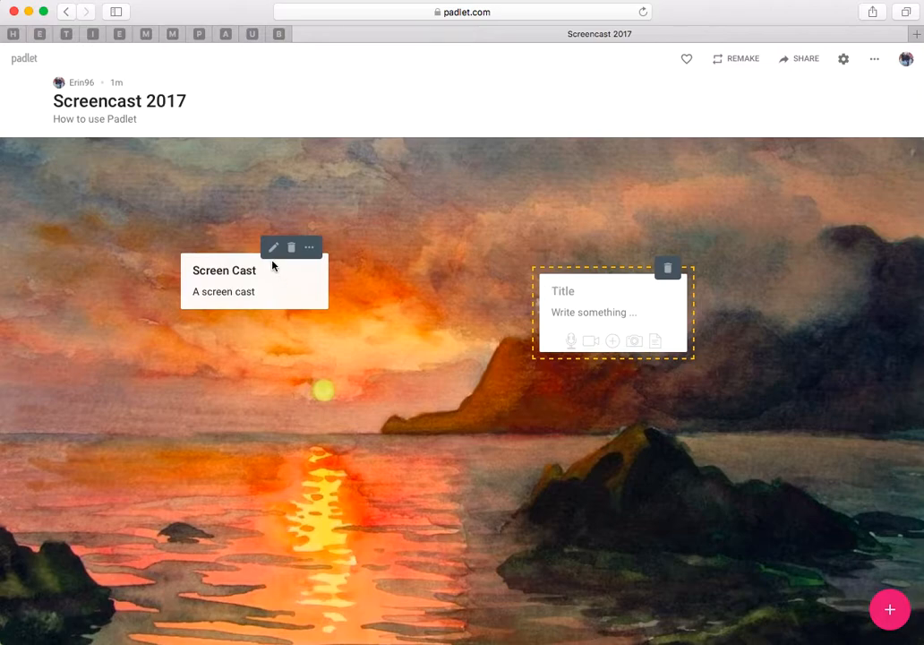
pyautogui.click(273, 248)
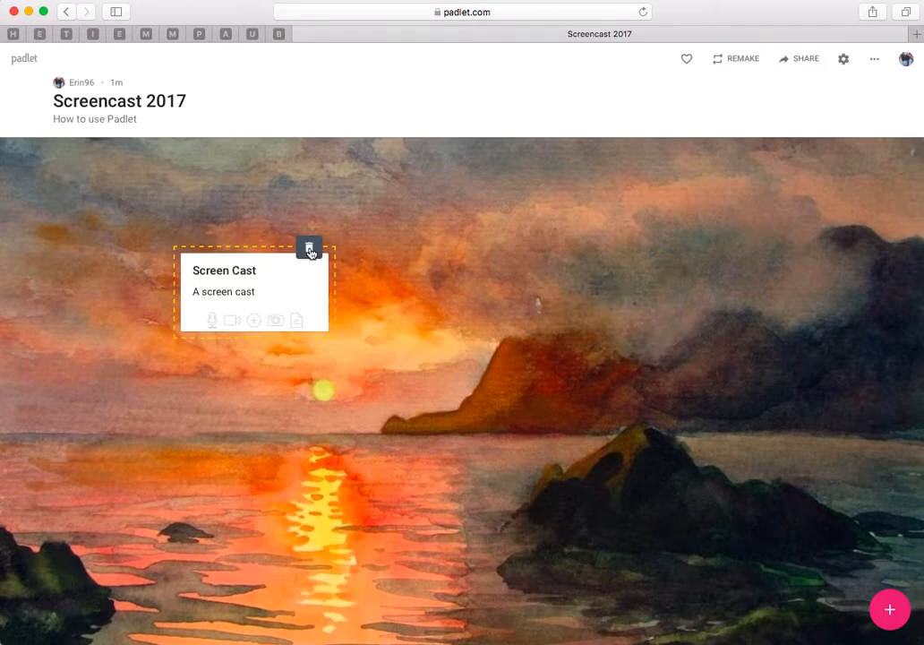
pyautogui.click(310, 252)
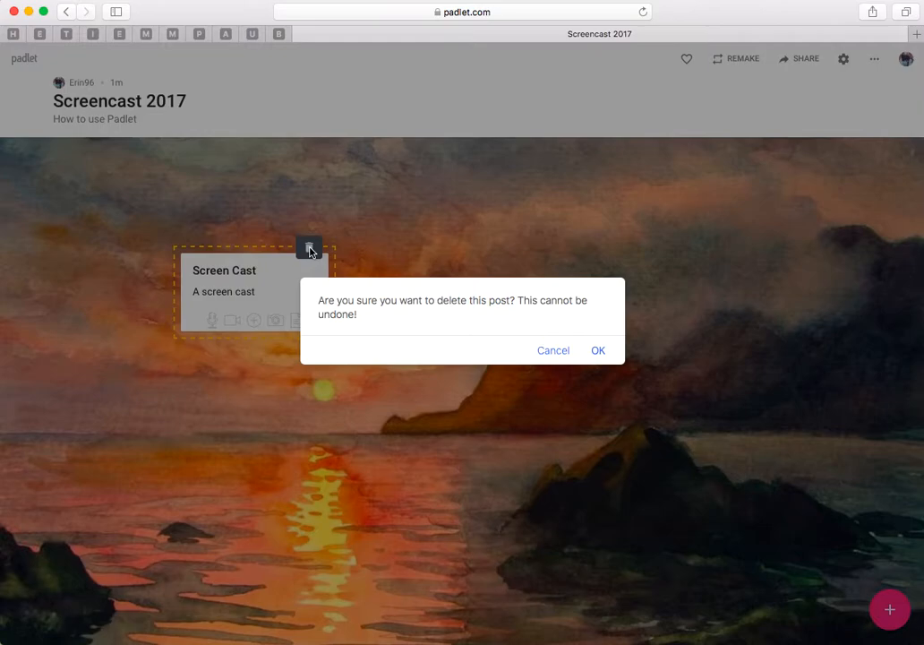
pyautogui.click(599, 353)
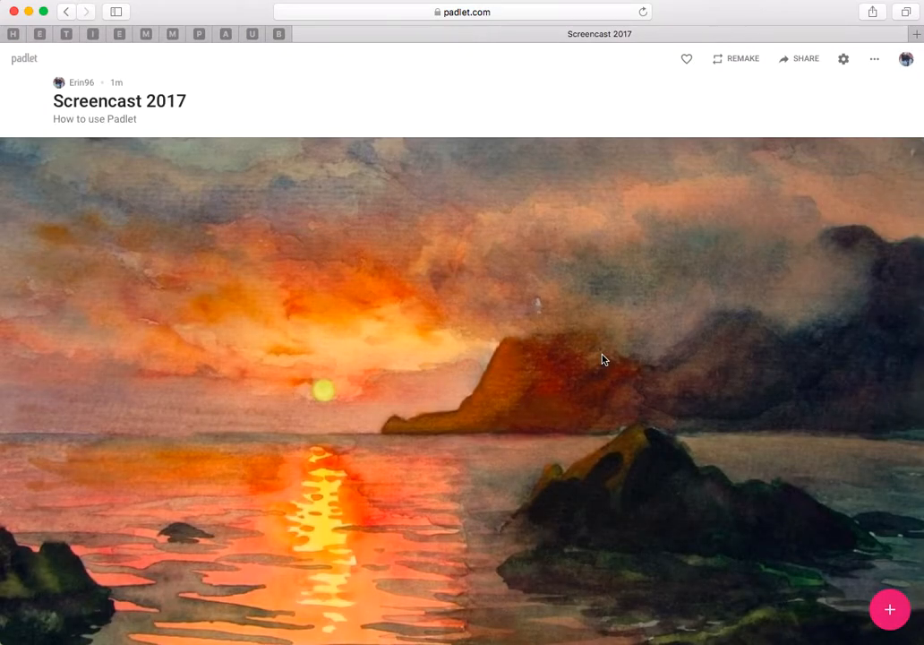
# Add a post with the Education Resume document from Downloads attached, and view the attached document full size.
pyautogui.doubleClick(249, 289)
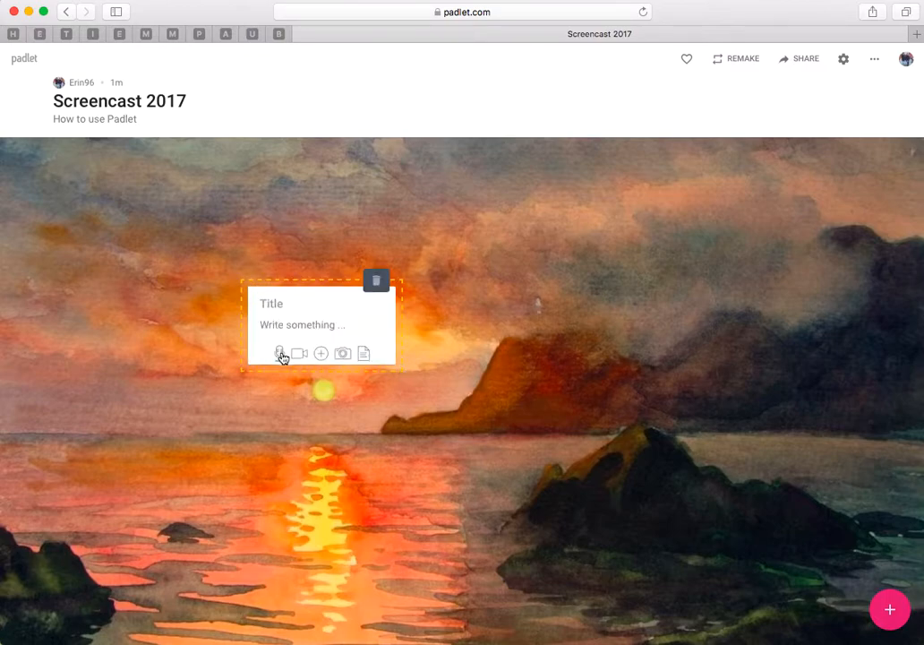
pyautogui.click(280, 355)
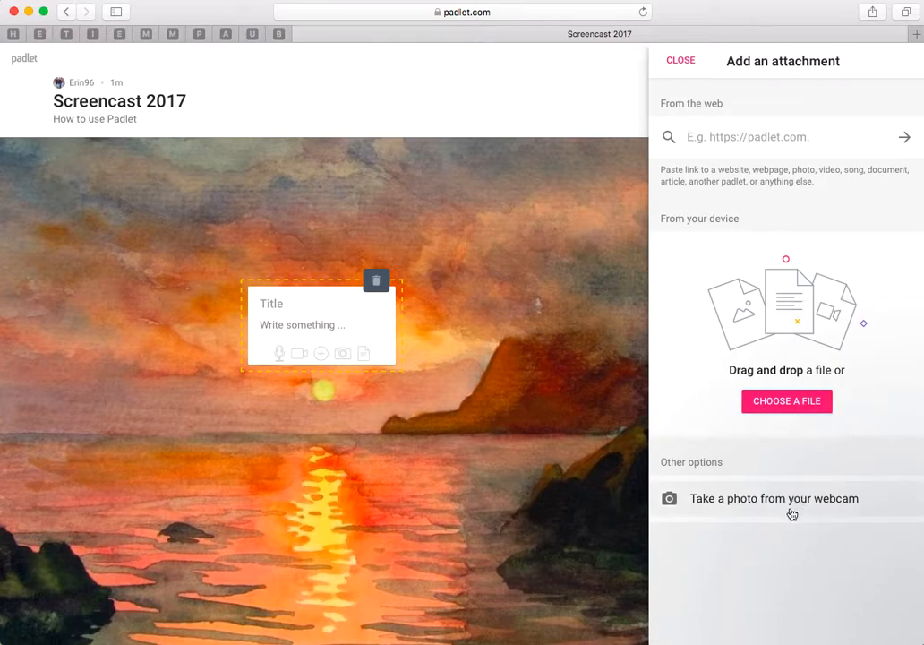
pyautogui.click(792, 403)
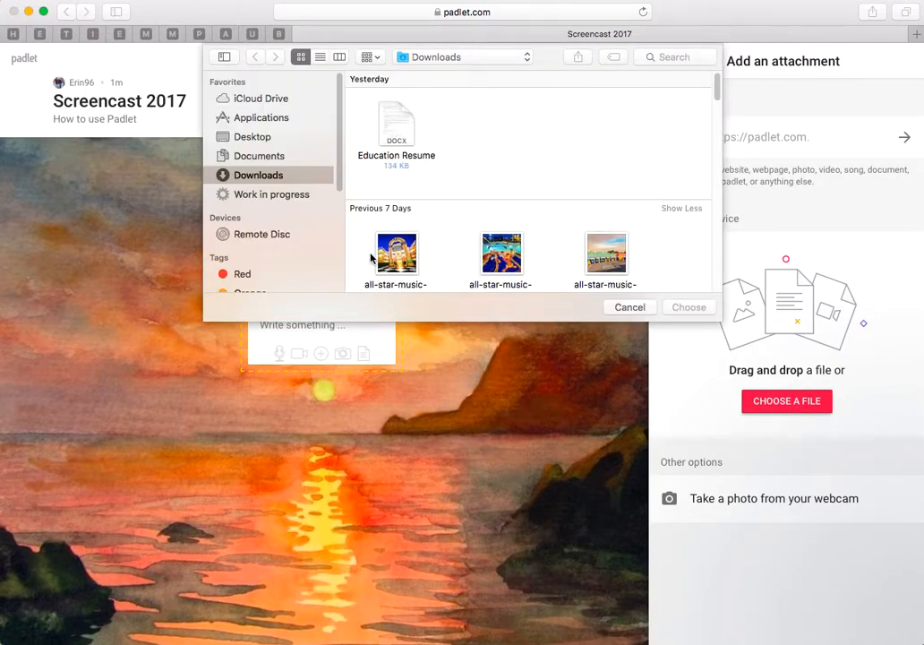
pyautogui.doubleClick(395, 112)
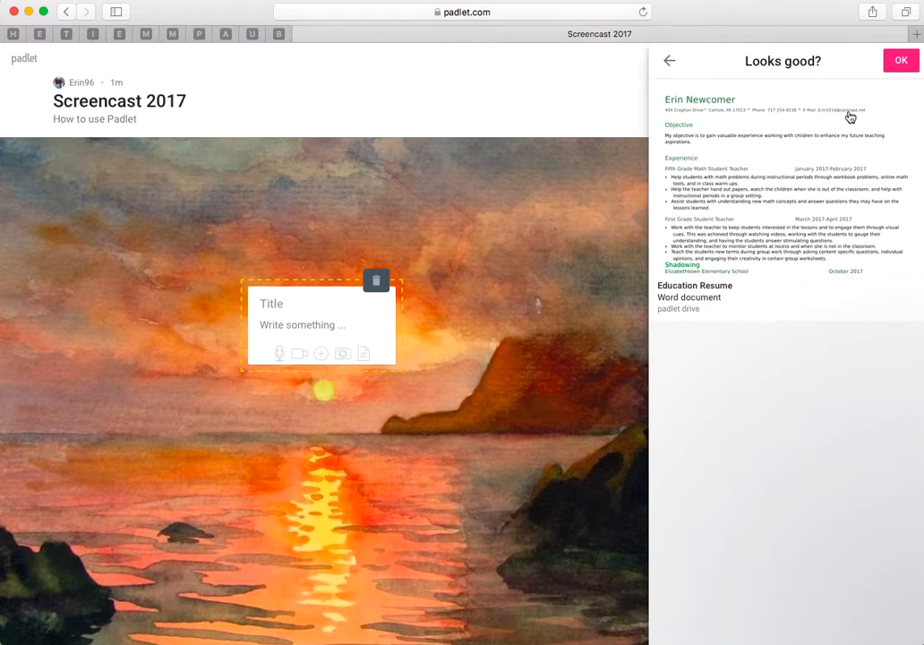
pyautogui.click(904, 61)
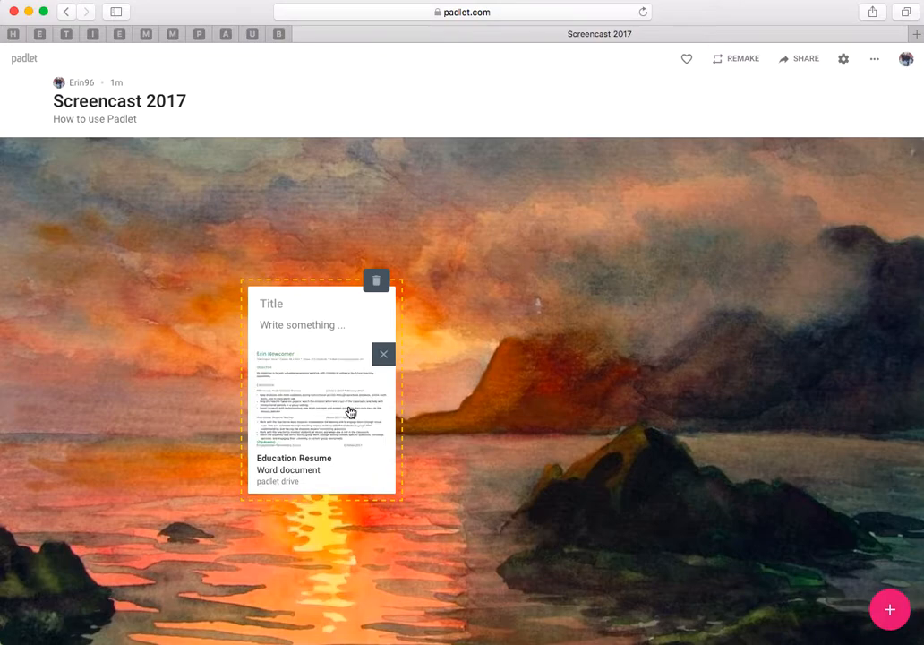
pyautogui.click(299, 311)
pyautogui.click(528, 354)
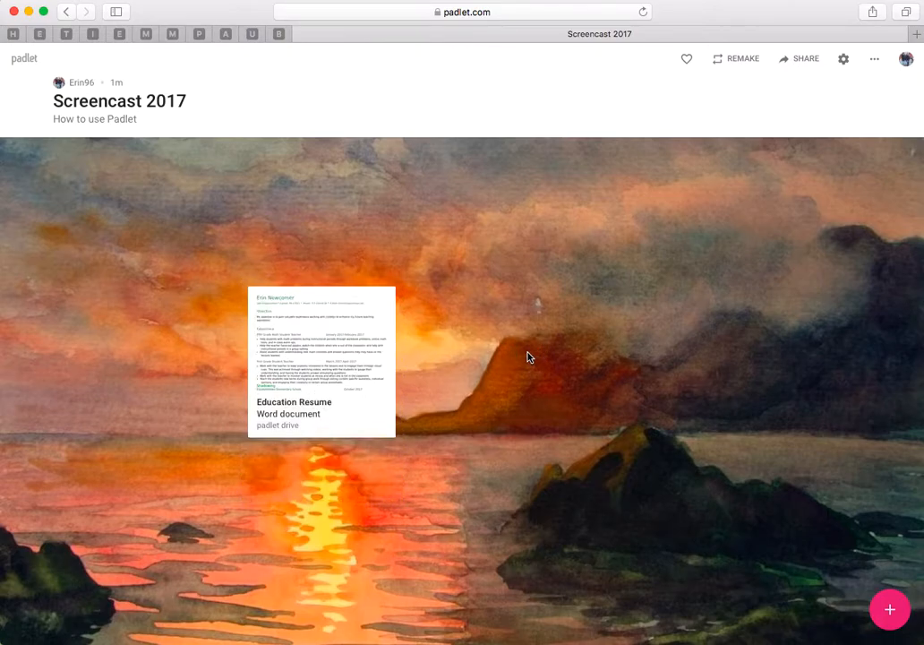
pyautogui.click(366, 371)
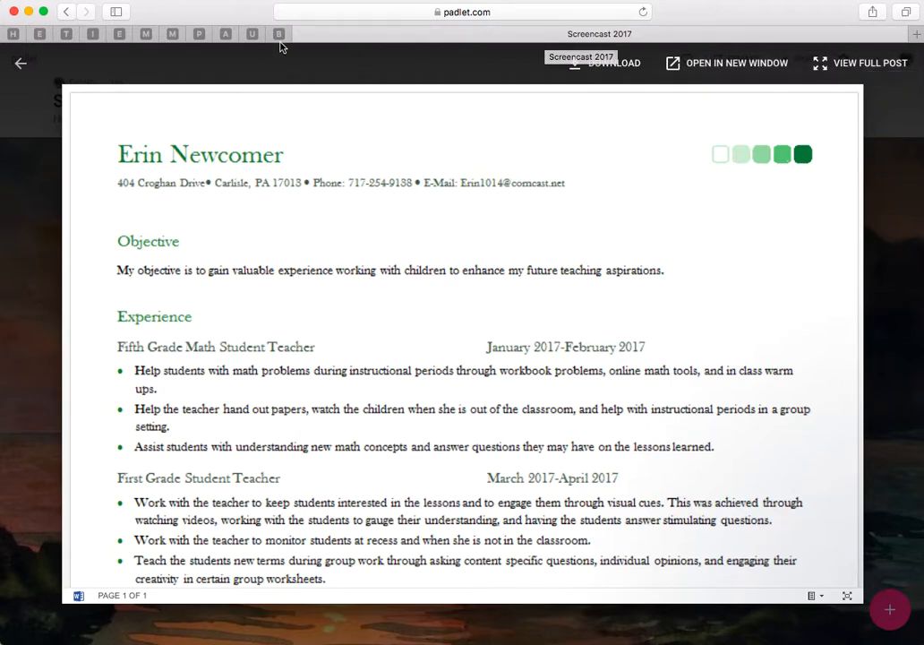
pyautogui.click(22, 61)
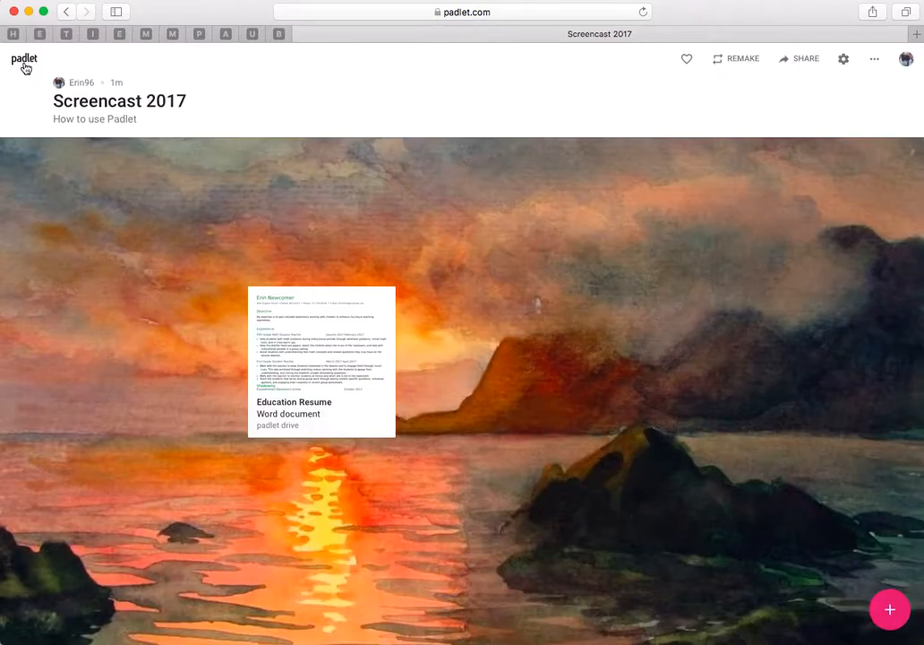
# Start a blank post in the sky beyond the resume post and check its attachment options without adding anything.
pyautogui.doubleClick(524, 194)
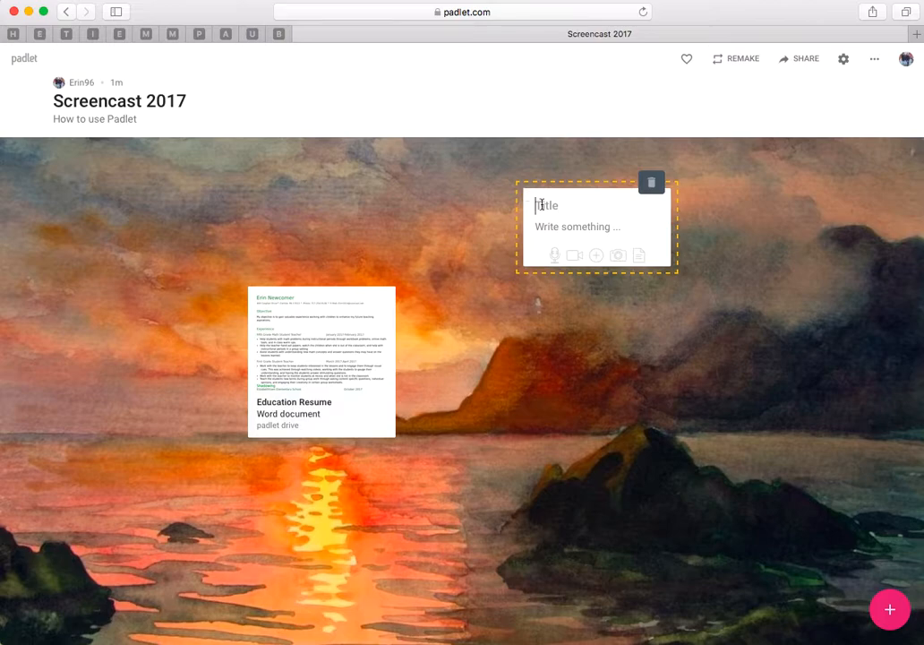
pyautogui.click(574, 257)
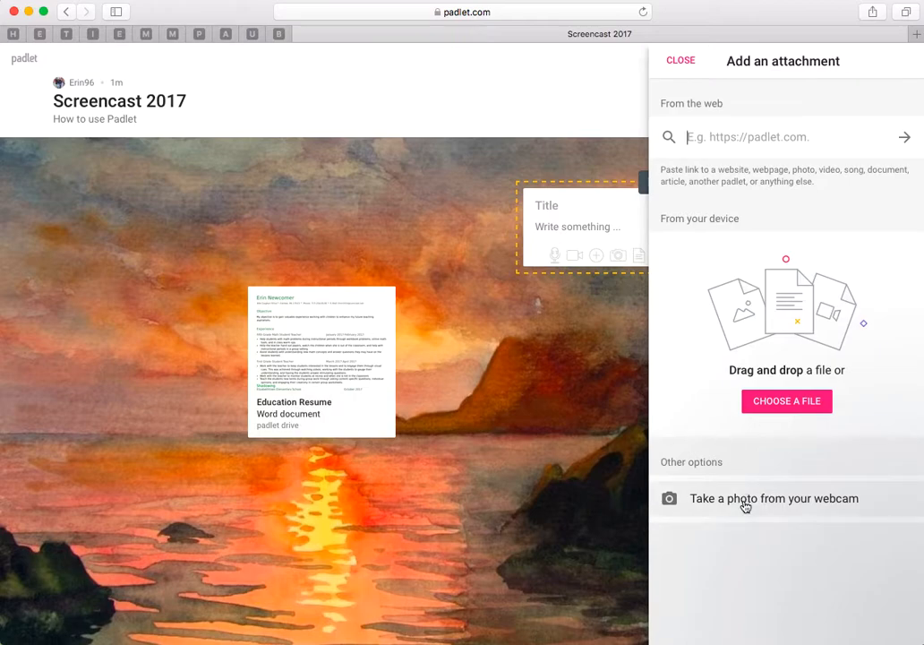
pyautogui.click(683, 62)
pyautogui.click(597, 256)
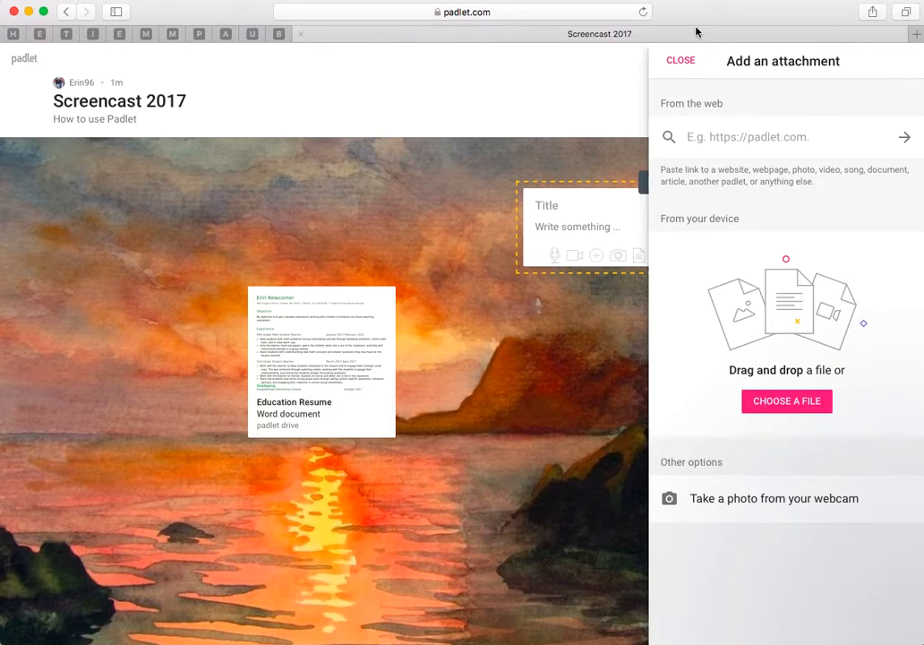
pyautogui.click(685, 58)
# Attach the "Vous aimer en premier" image from the Mac's Photos library to the blank post and accept it.
pyautogui.click(619, 260)
pyautogui.click(784, 410)
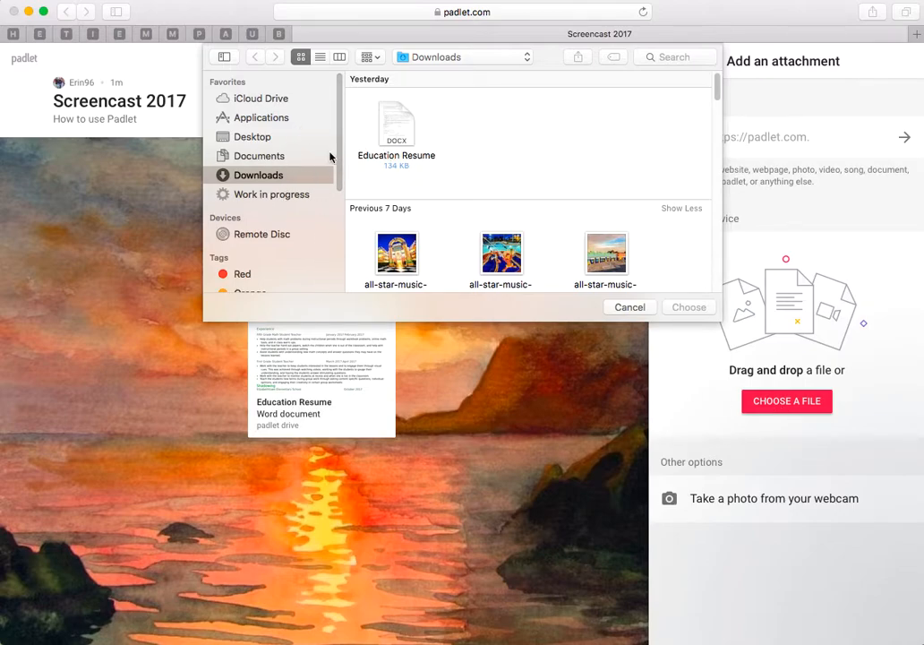
pyautogui.click(342, 155)
pyautogui.moveTo(342, 155); pyautogui.dragTo(282, 268)
pyautogui.click(282, 269)
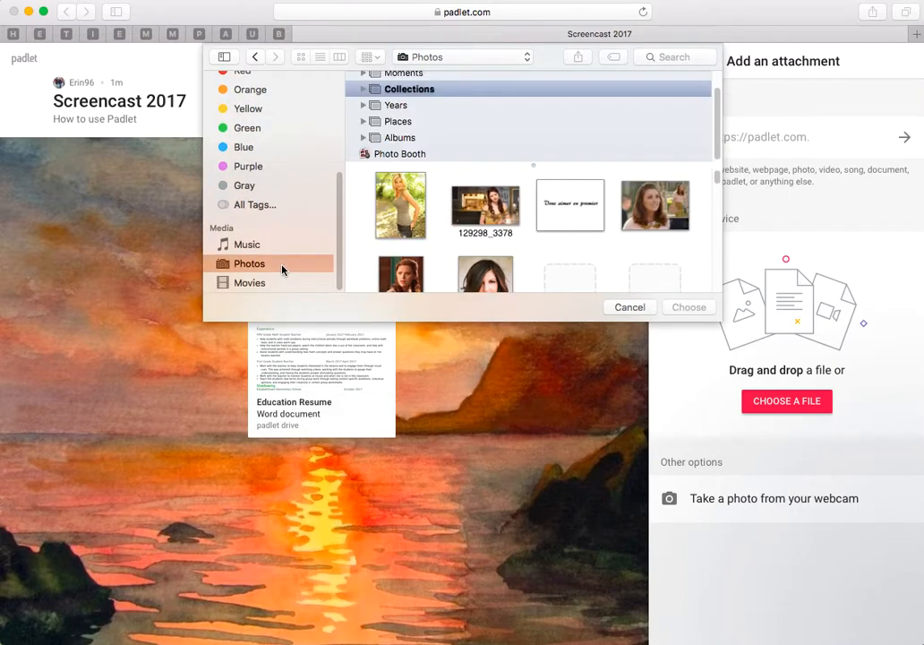
pyautogui.doubleClick(573, 189)
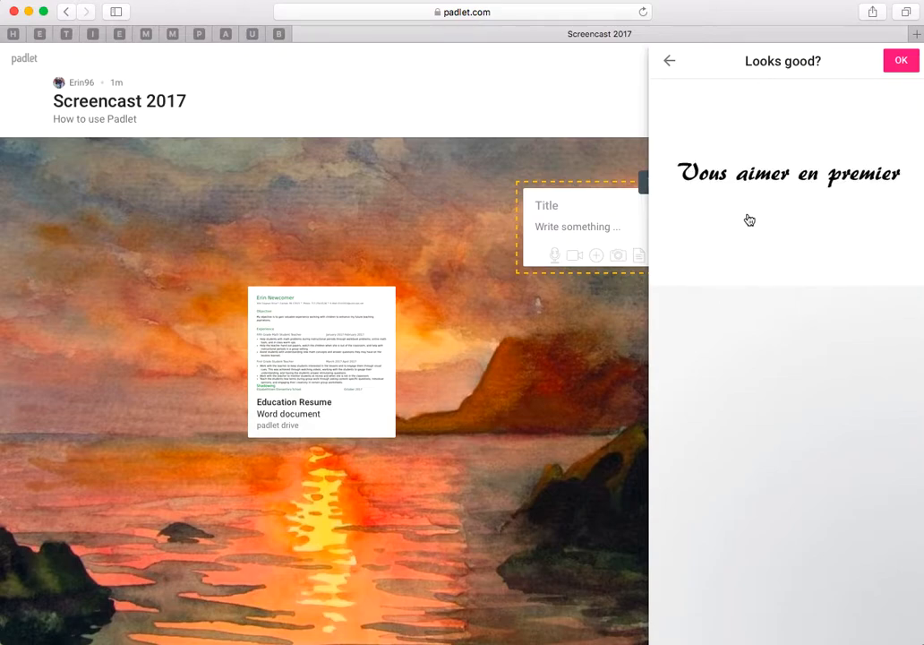
pyautogui.click(901, 60)
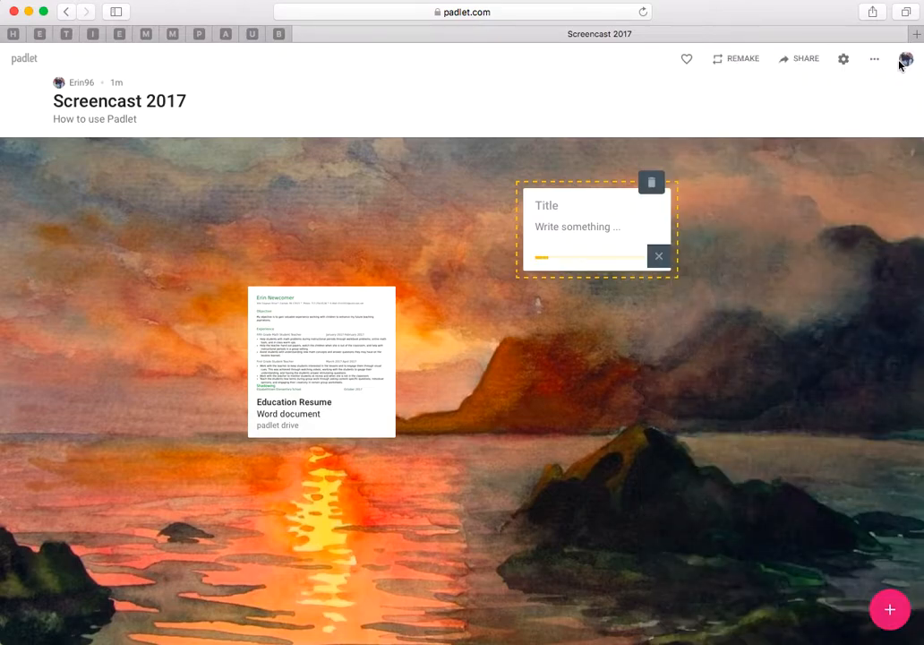
# Add a post beyond the image post and attach the Disney 2017 presentation, found by searching the Mac for "Disney".
pyautogui.doubleClick(780, 312)
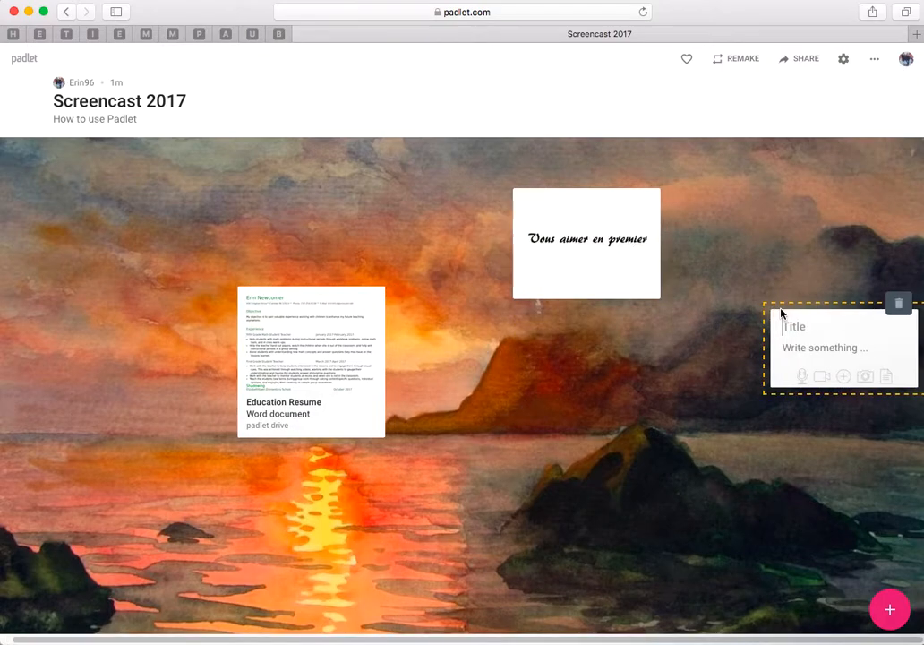
pyautogui.click(889, 378)
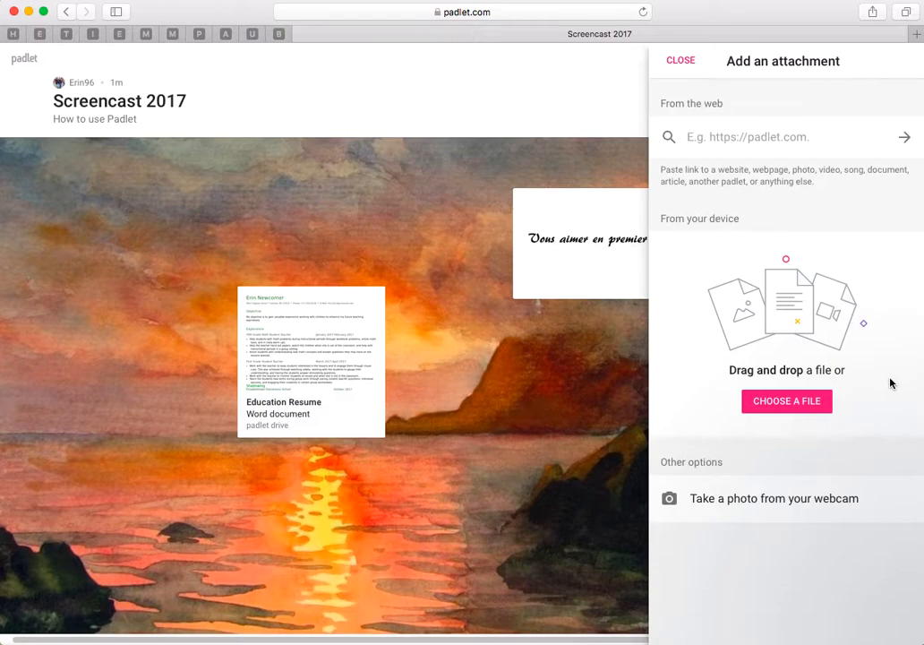
pyautogui.click(788, 404)
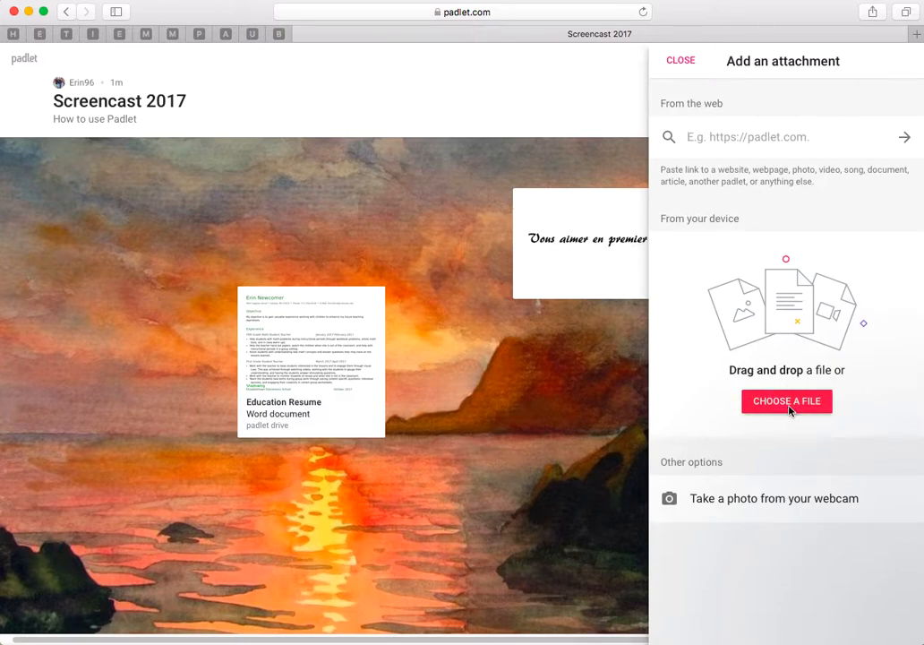
pyautogui.moveTo(718, 86); pyautogui.dragTo(746, 87)
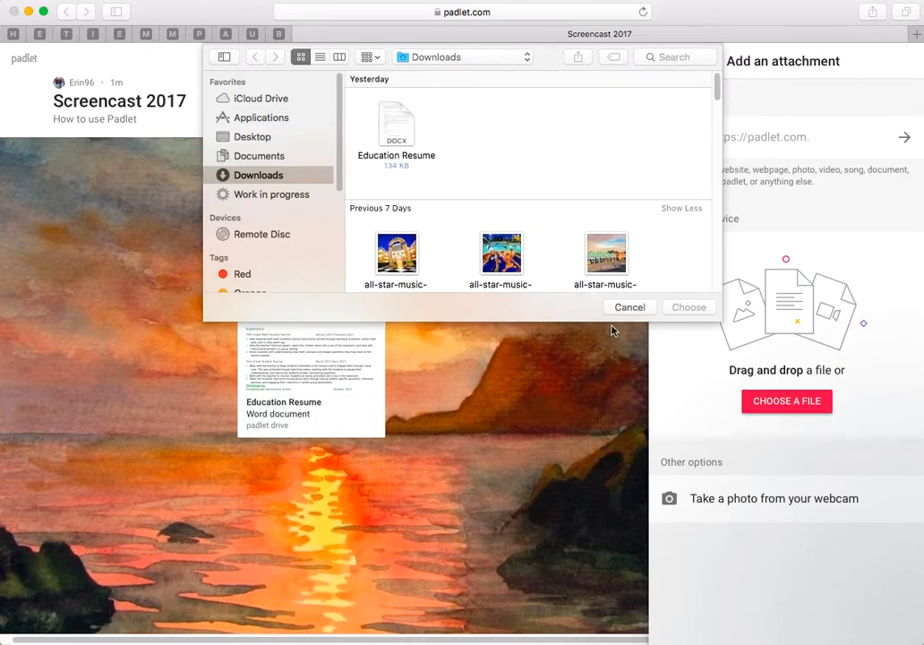
pyautogui.click(666, 63)
pyautogui.write('Disney')
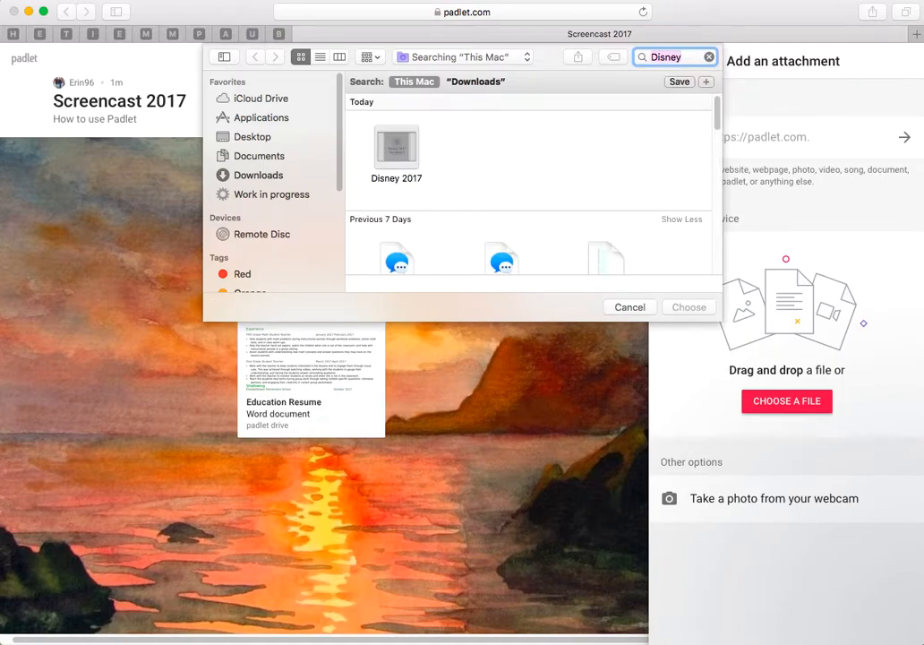
pyautogui.doubleClick(399, 148)
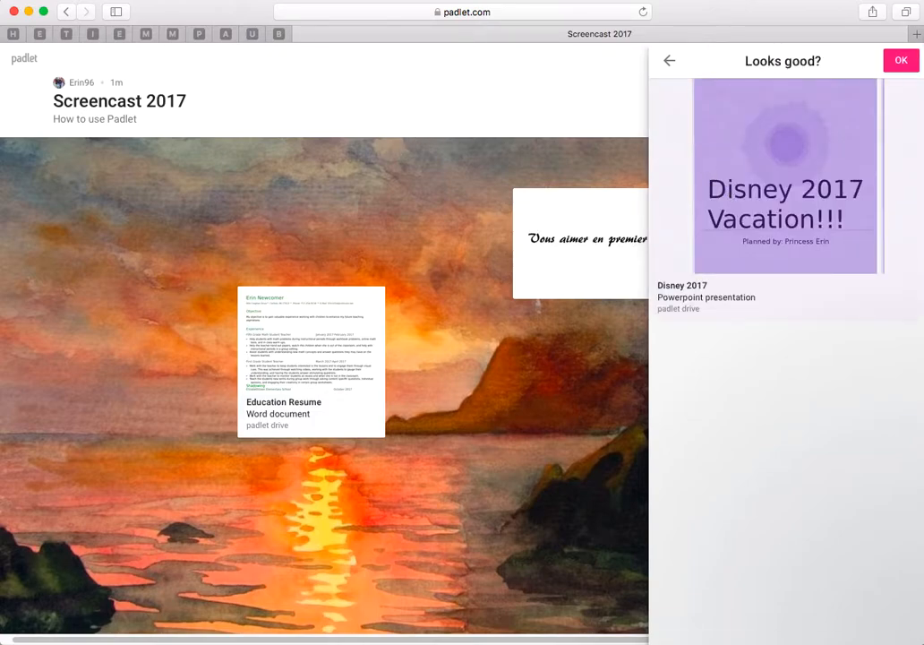
pyautogui.click(902, 61)
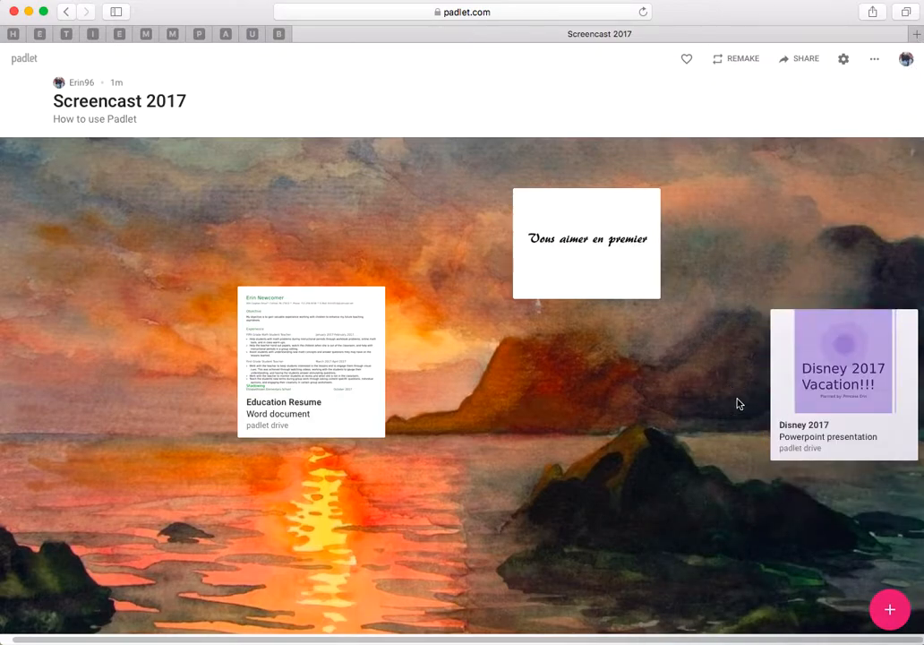
# View the attached Disney 2017 presentation full size through slide 3, and return to the padlet.
pyautogui.click(879, 386)
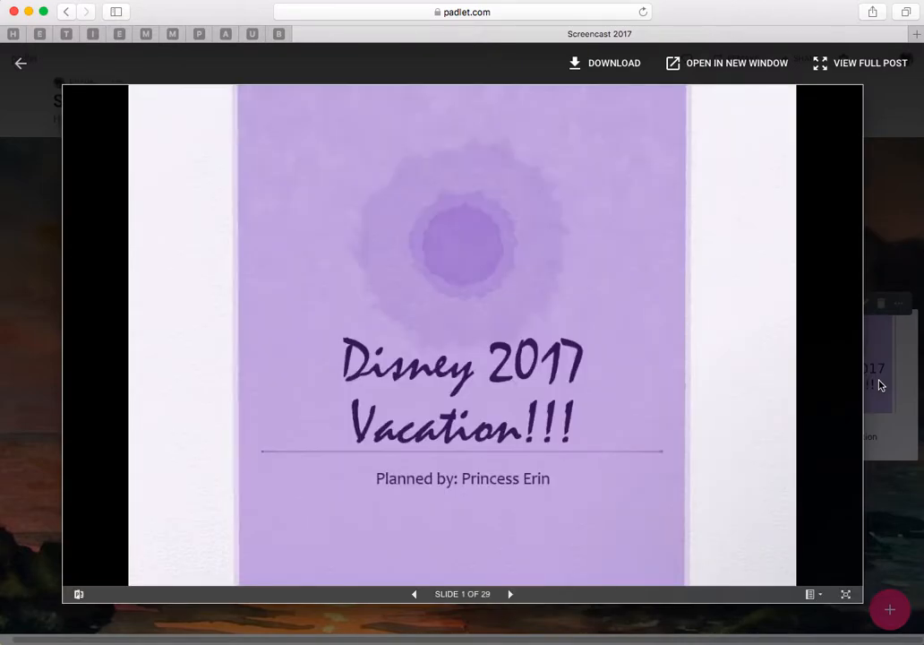
pyautogui.click(511, 596)
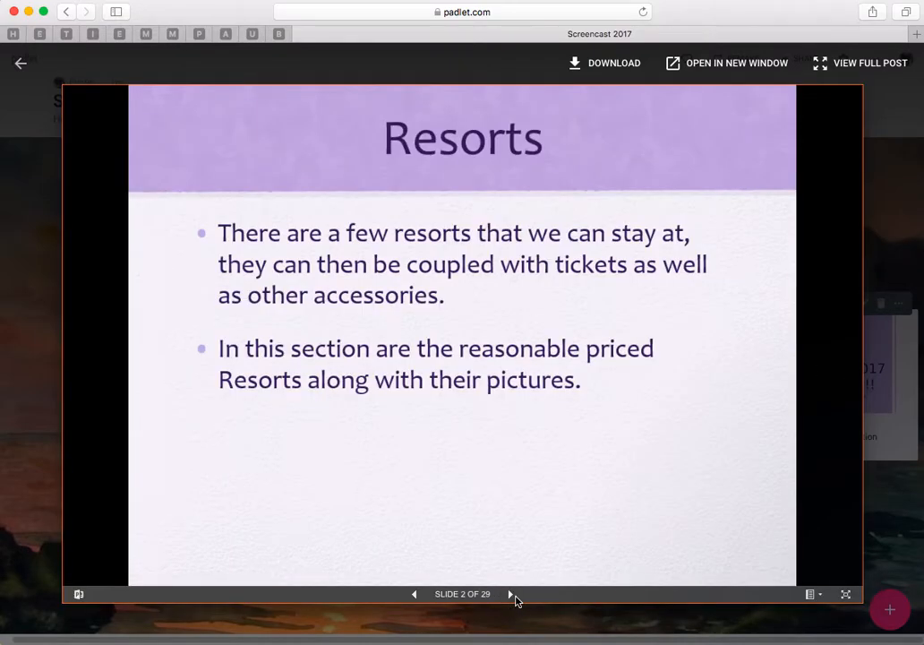
pyautogui.click(511, 595)
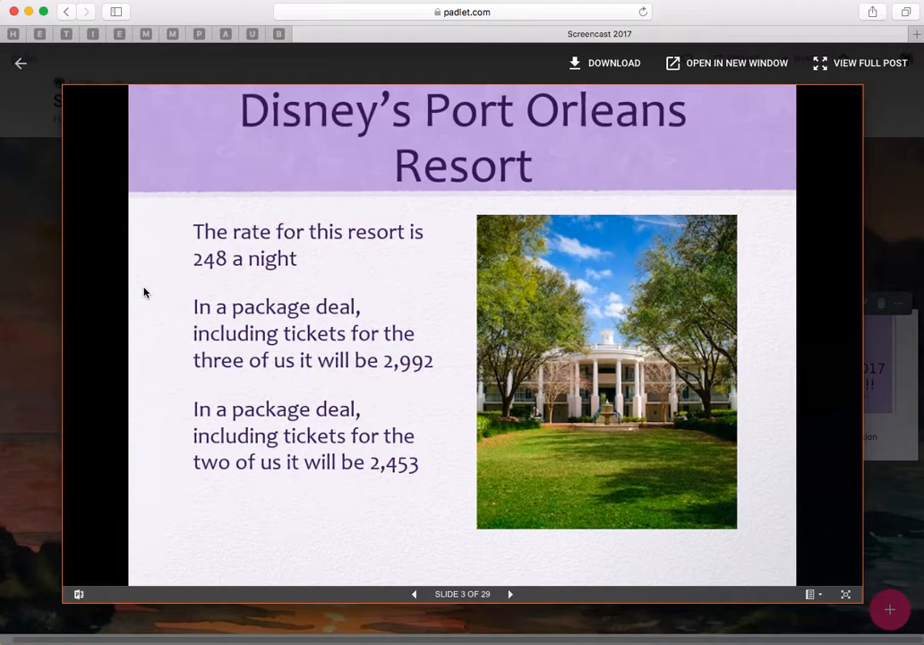
pyautogui.click(24, 70)
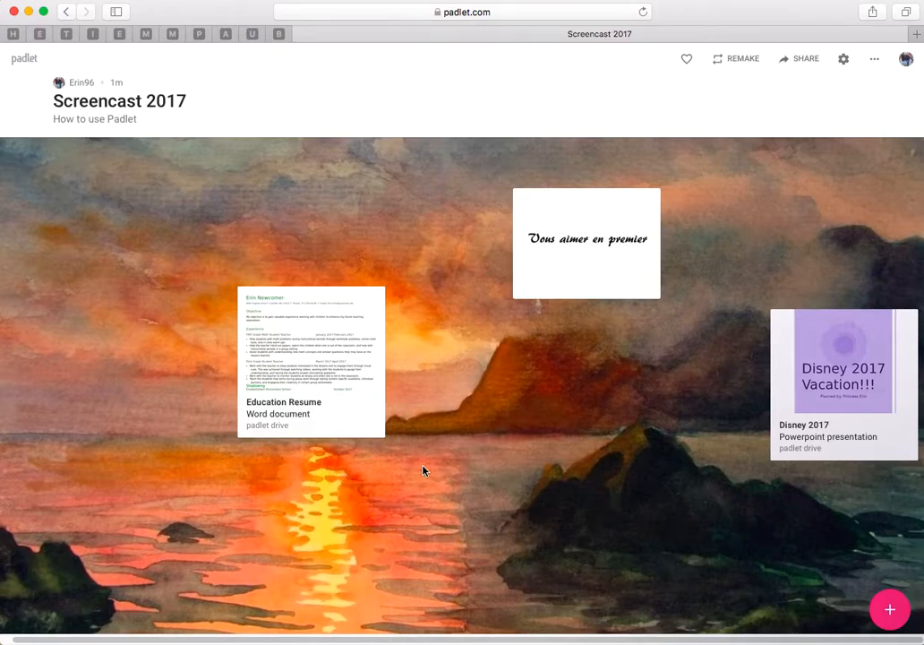
# Like the padlet and review its privacy and share, export and embed options without changing them.
pyautogui.click(446, 93)
pyautogui.click(687, 60)
pyautogui.click(805, 60)
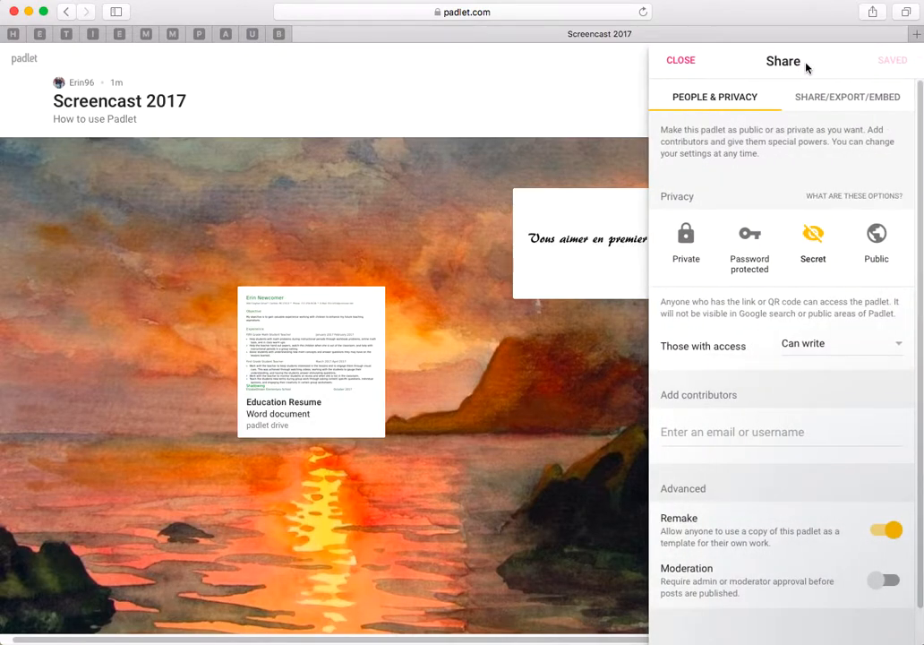
pyautogui.click(851, 102)
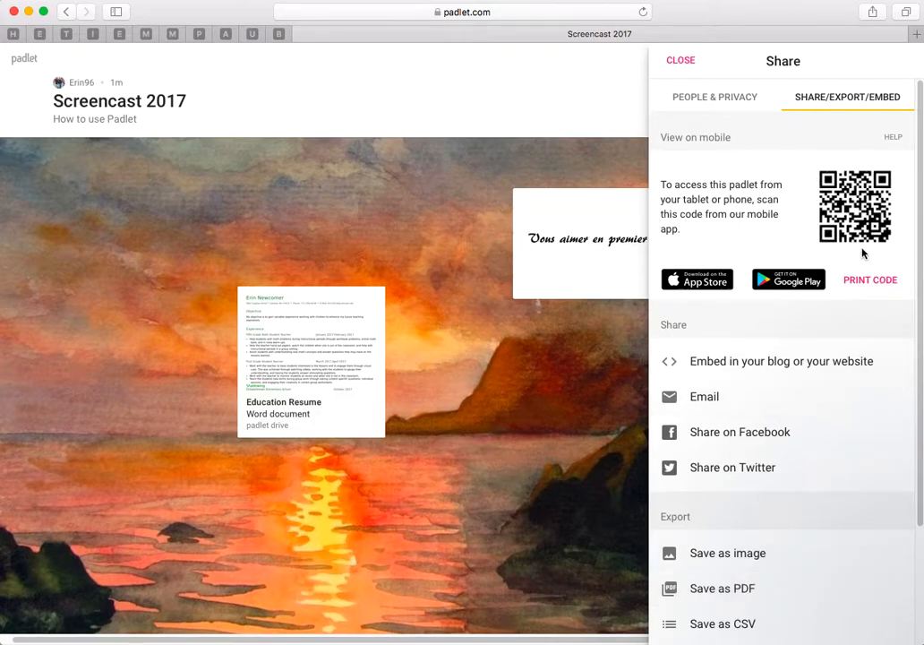
pyautogui.click(677, 70)
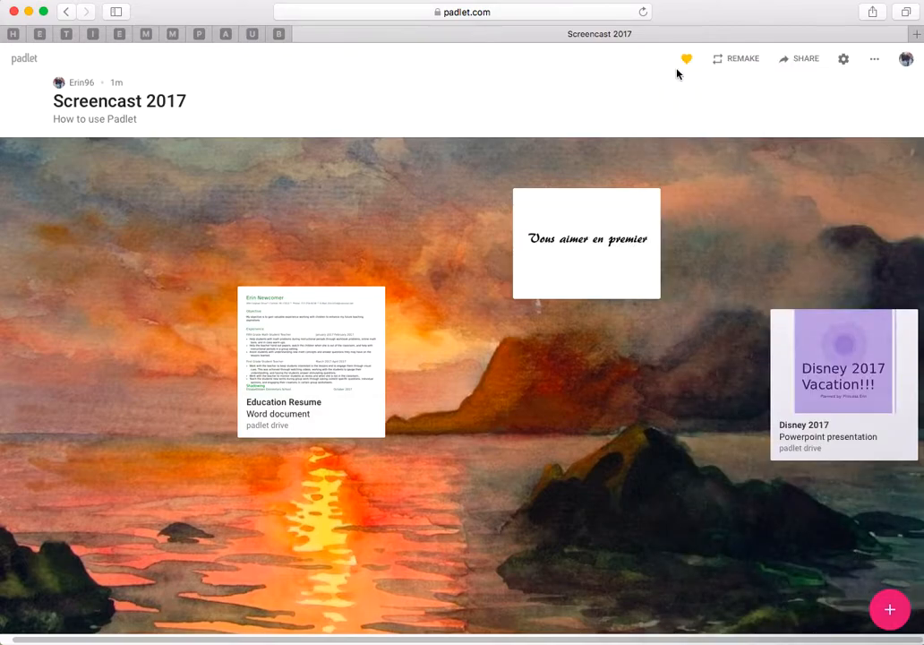
# Change the padlet's wallpaper to the orange giraffe-pattern Geri design and save the modification.
pyautogui.click(843, 60)
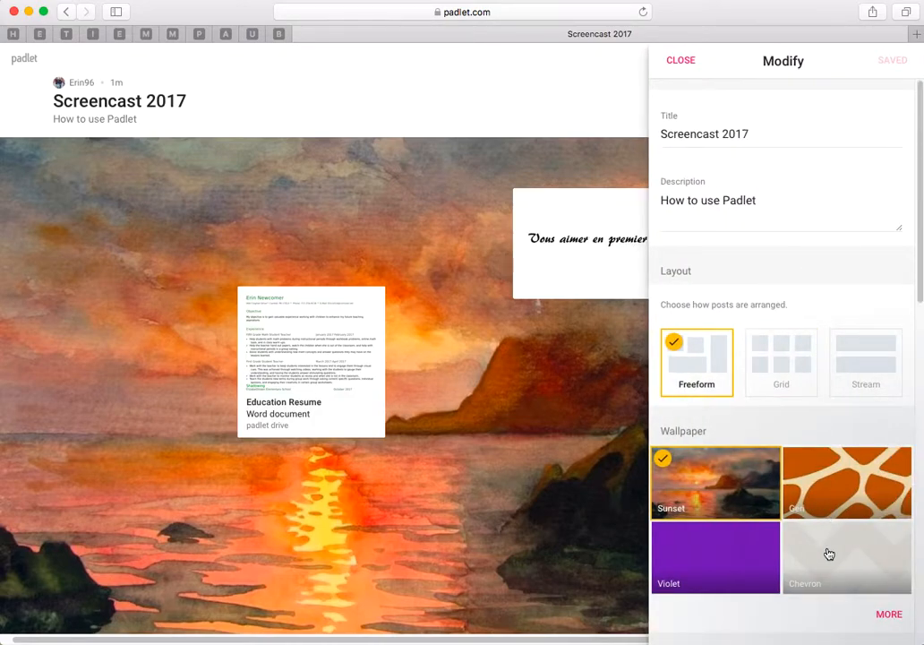
pyautogui.click(857, 499)
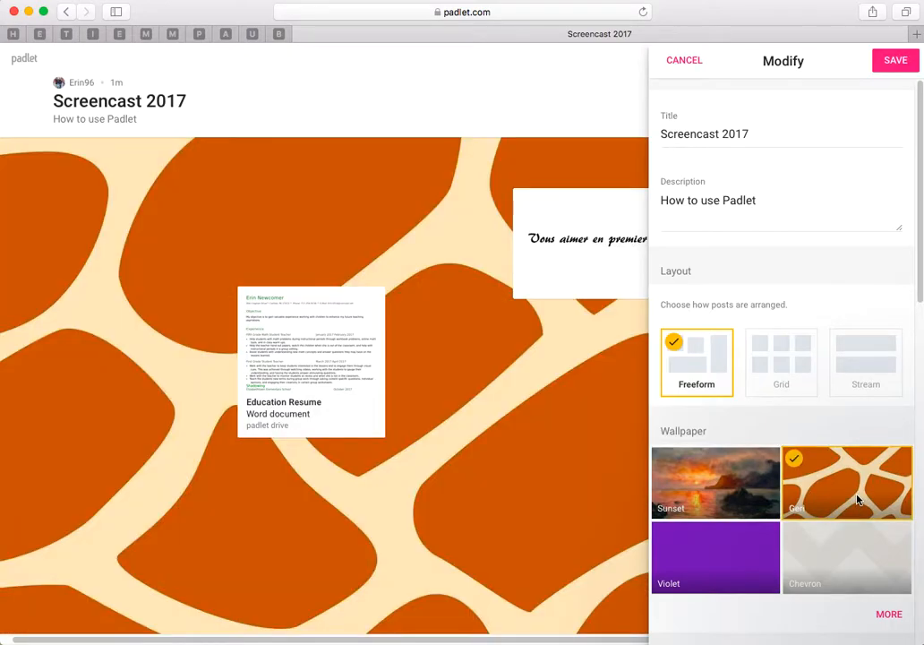
pyautogui.click(907, 66)
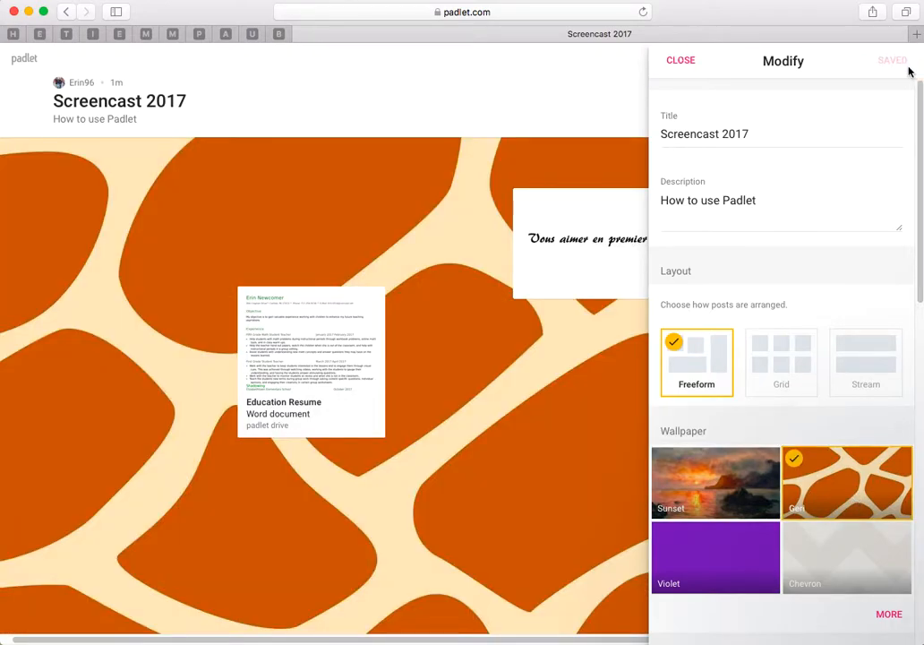
pyautogui.click(678, 68)
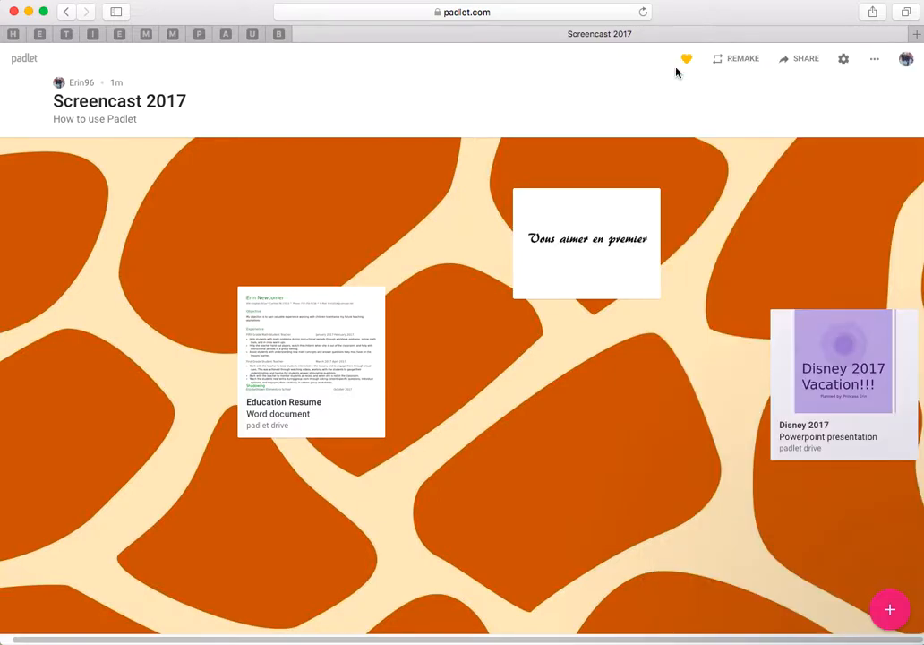
# Examine the padlet's additional actions, the help search and the Remake options, closing each without making changes.
pyautogui.click(875, 61)
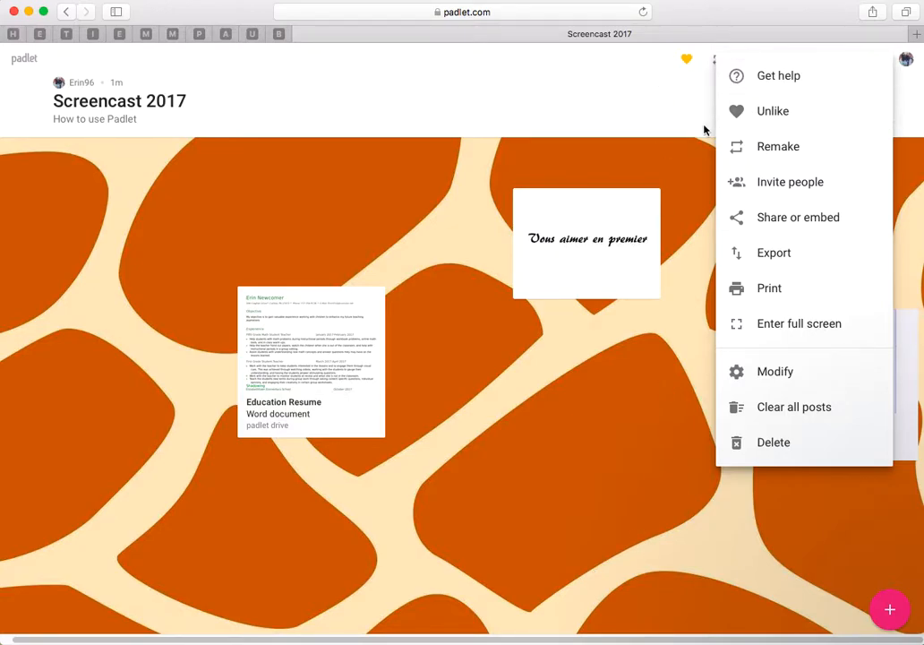
pyautogui.click(677, 115)
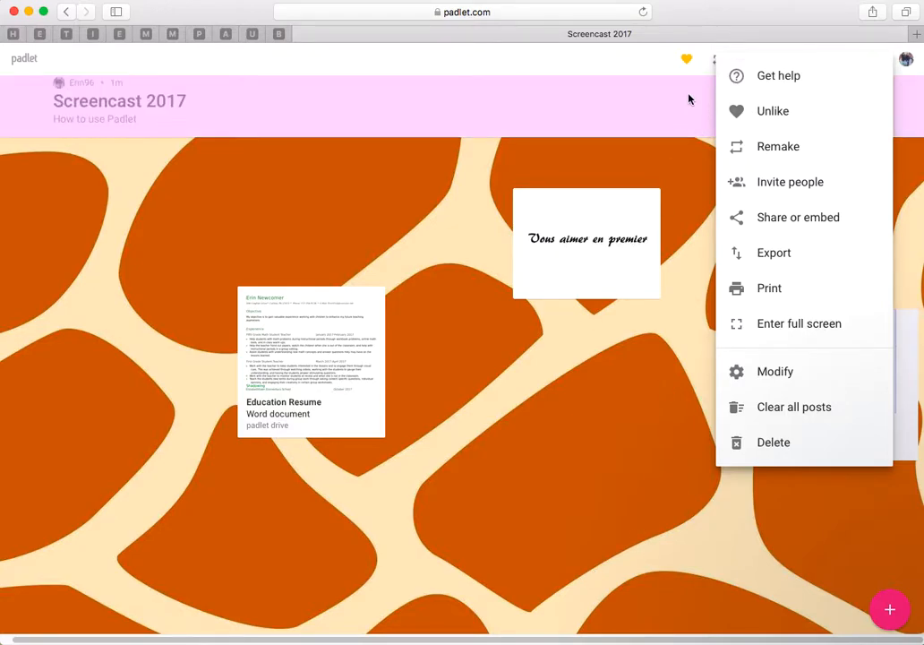
pyautogui.click(897, 69)
pyautogui.click(889, 76)
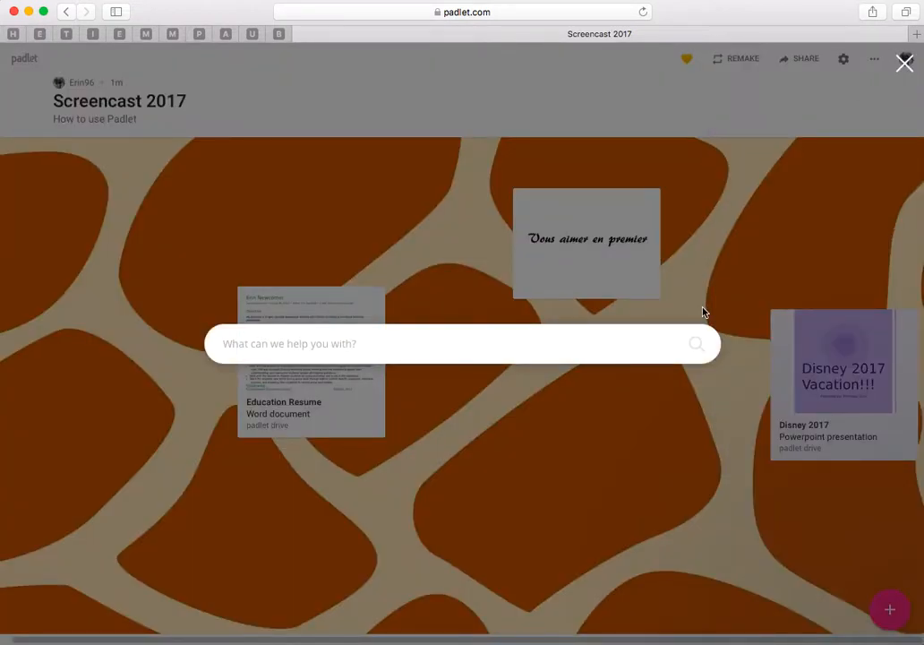
pyautogui.click(907, 65)
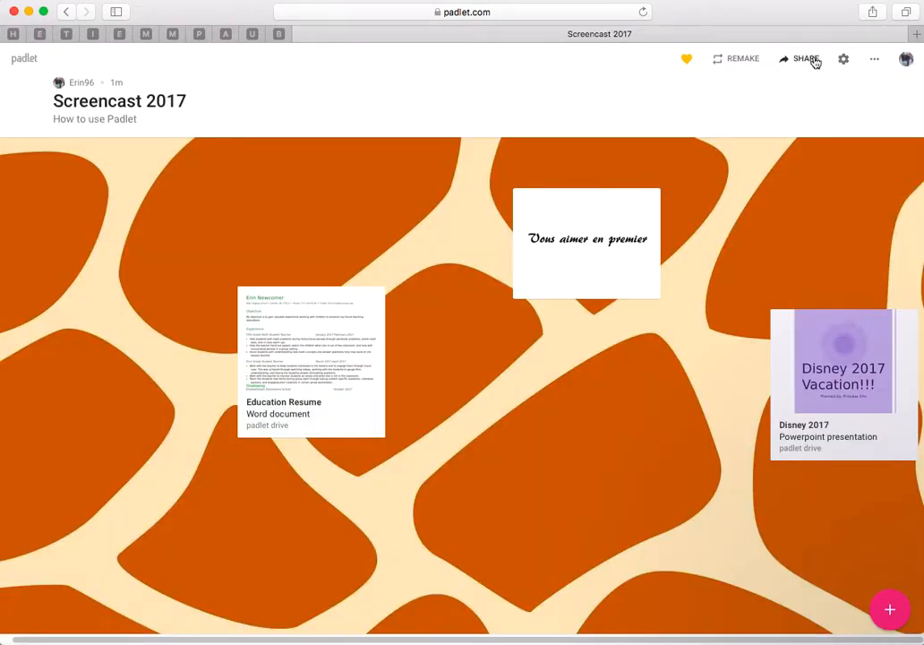
pyautogui.click(743, 60)
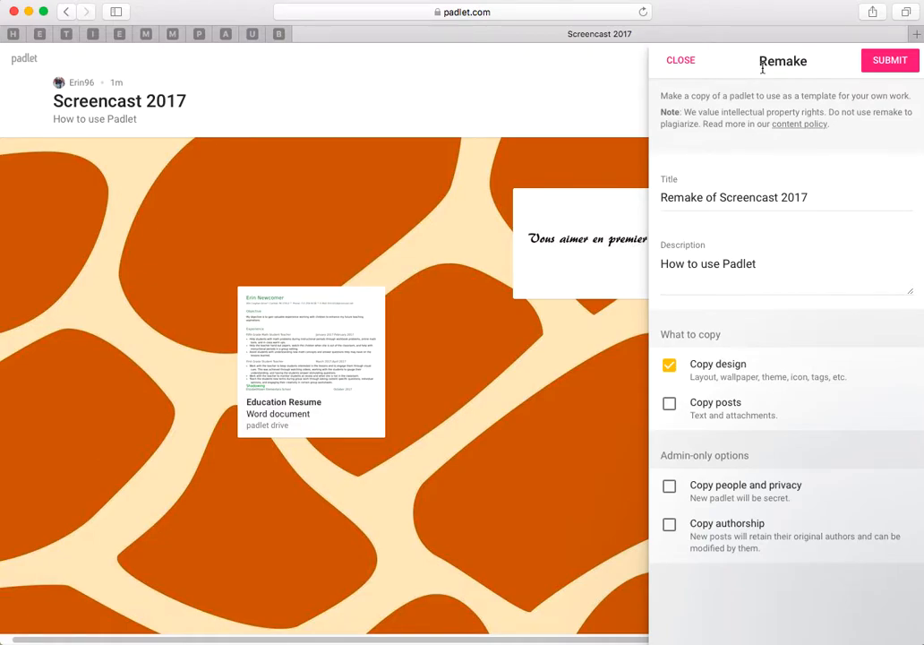
pyautogui.click(683, 61)
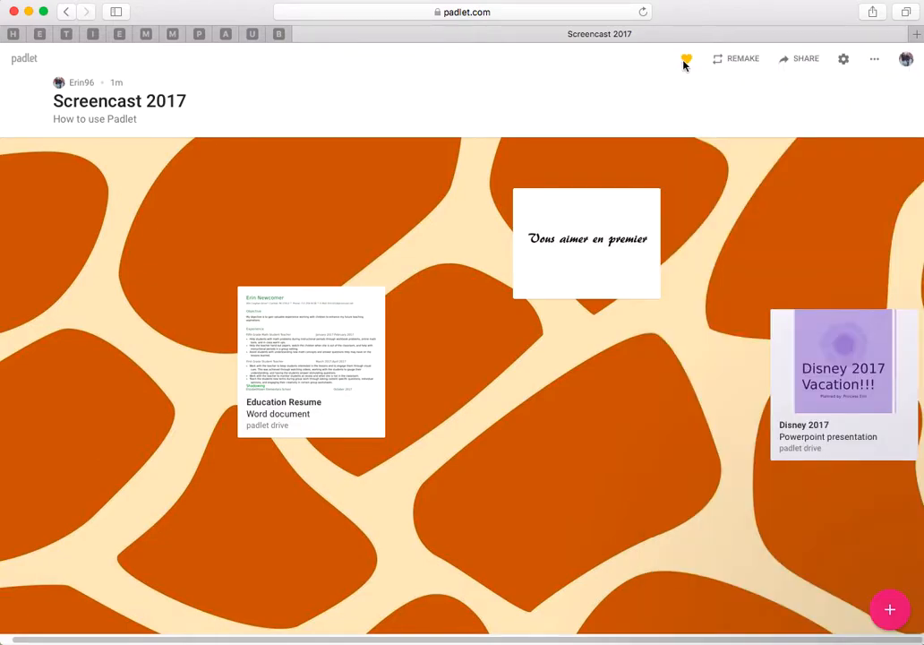
# Open the account's home dashboard from the padlet and log out of the account.
pyautogui.click(907, 59)
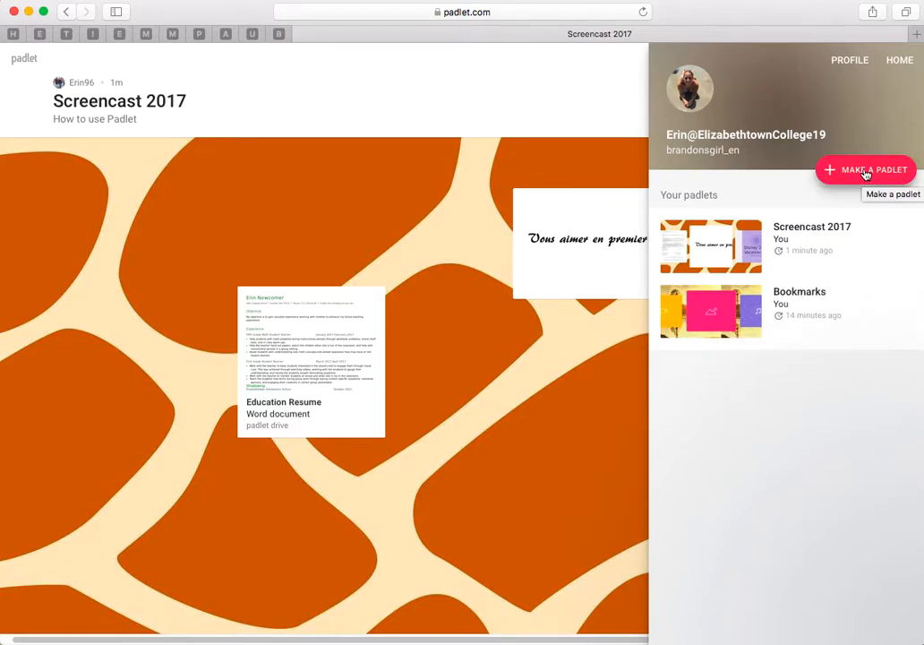
pyautogui.click(907, 62)
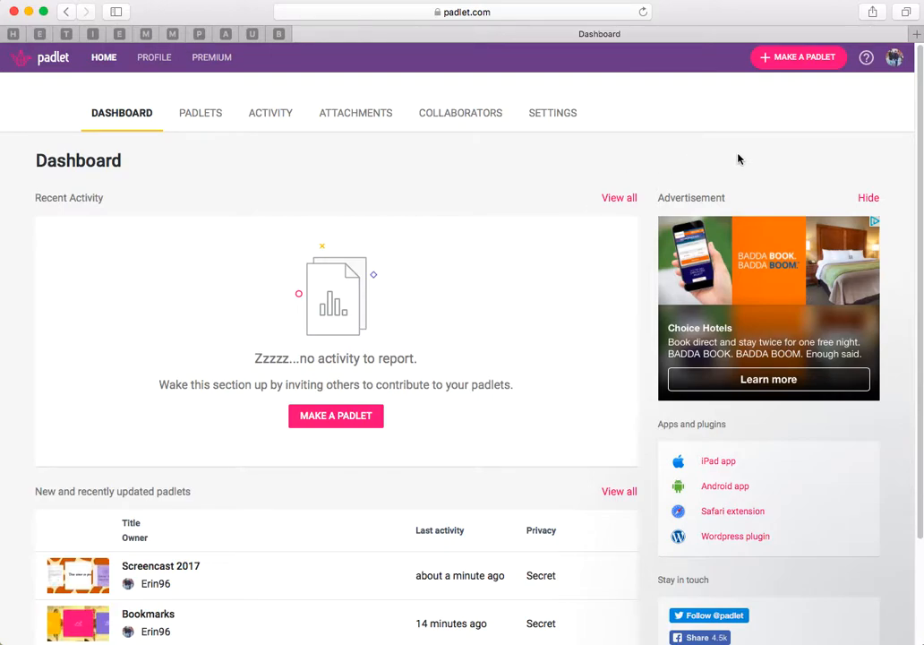
pyautogui.click(895, 59)
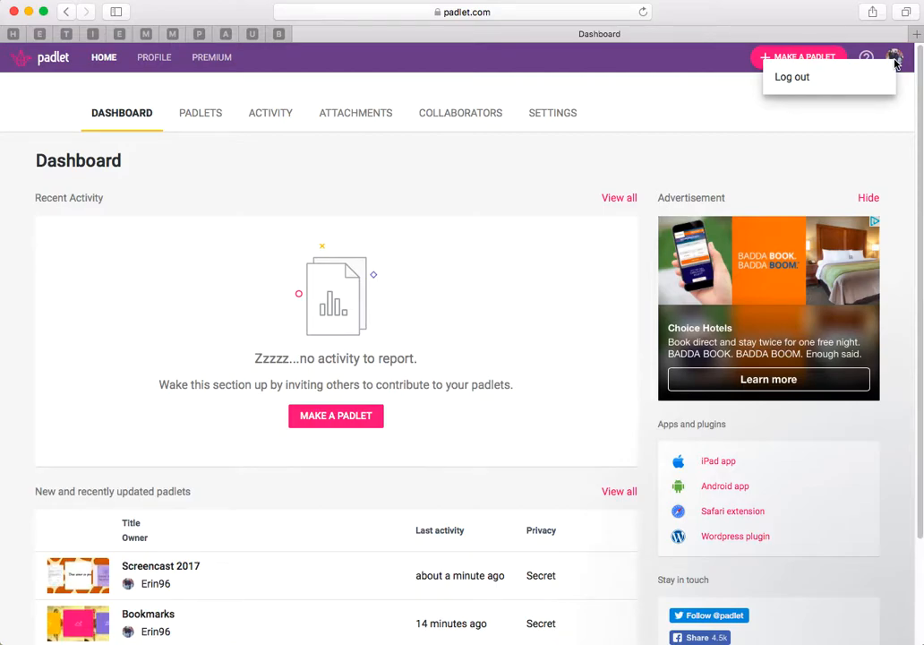
pyautogui.click(846, 75)
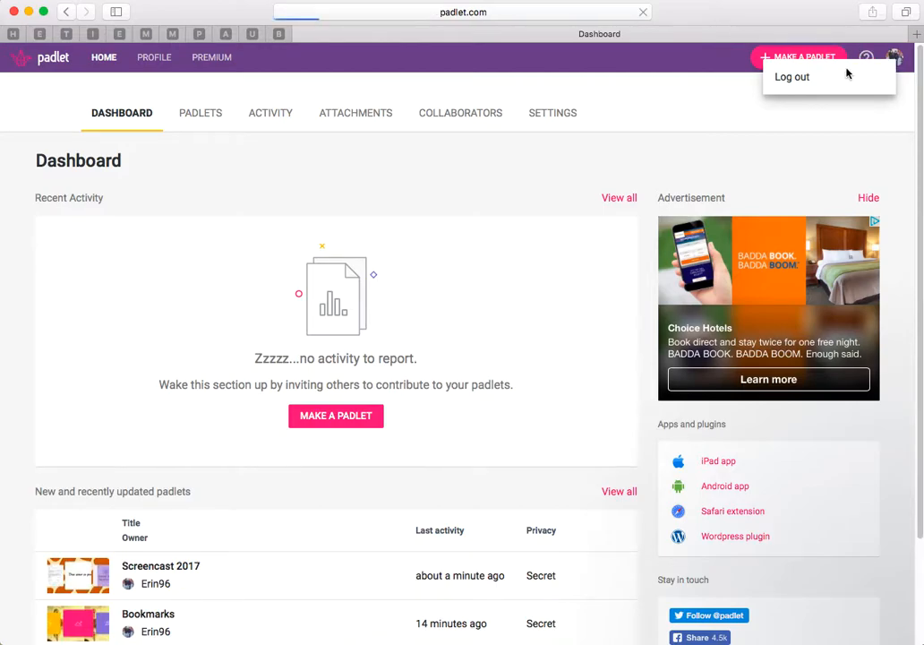